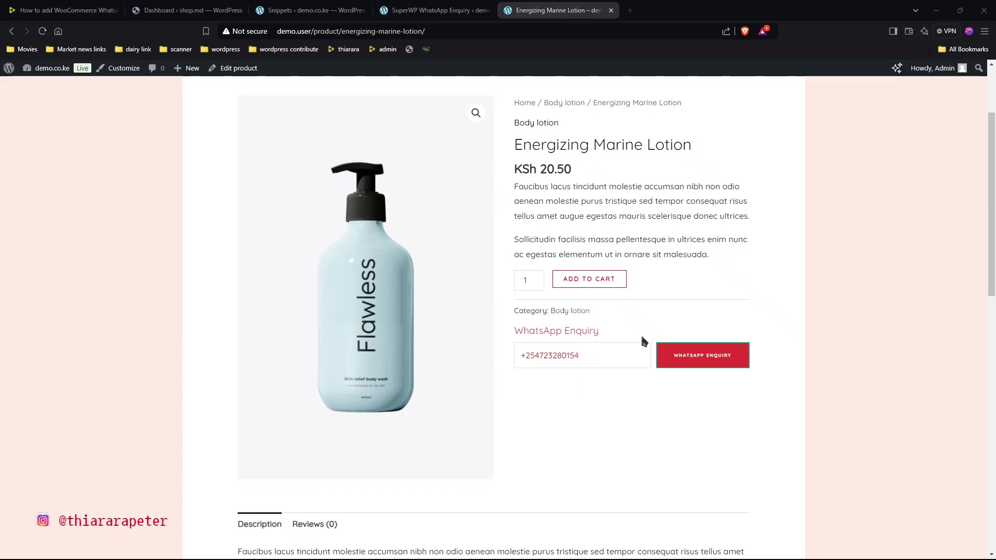
- Clear the Energizing Marine Lotion WhatsApp enquiry phone field and paste the phone number back in
drag(524, 331, 606, 359)
click(607, 358)
key(ctrl+a)
key(ctrl+c)
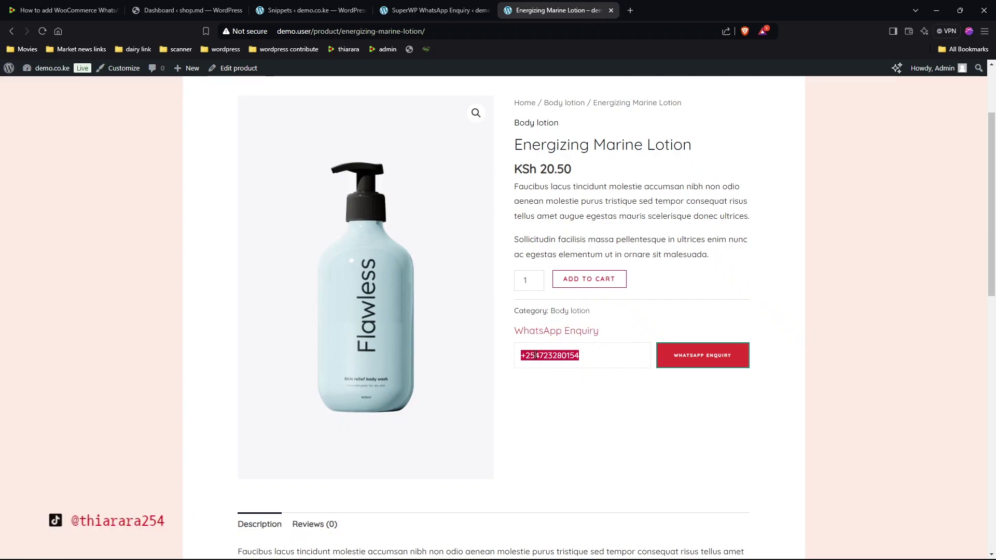
key(BackSpace)
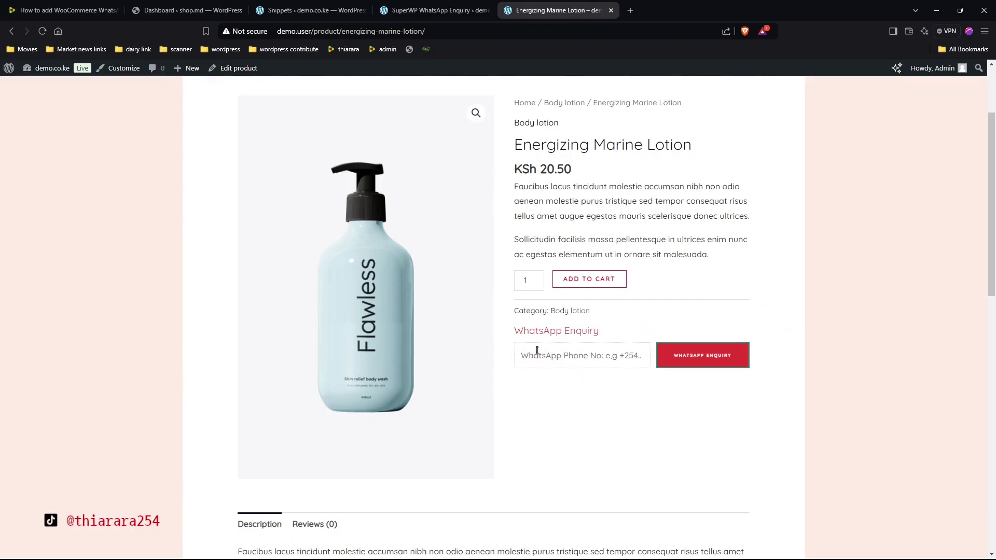
key(ctrl+v)
- Send the WhatsApp enquiry, inspect the prefilled product message, and return to the product tab
click(689, 356)
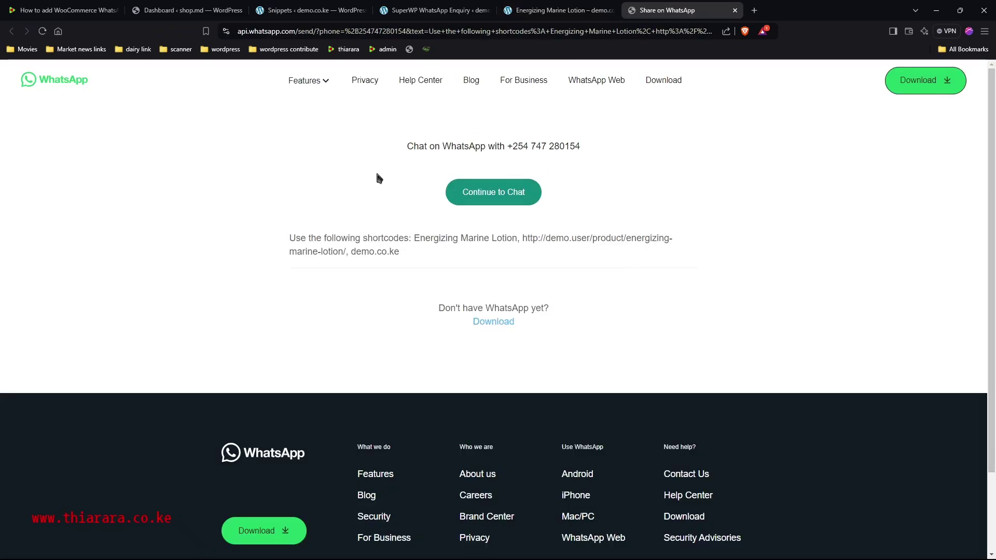
drag(407, 147, 582, 148)
drag(290, 238, 397, 270)
click(339, 254)
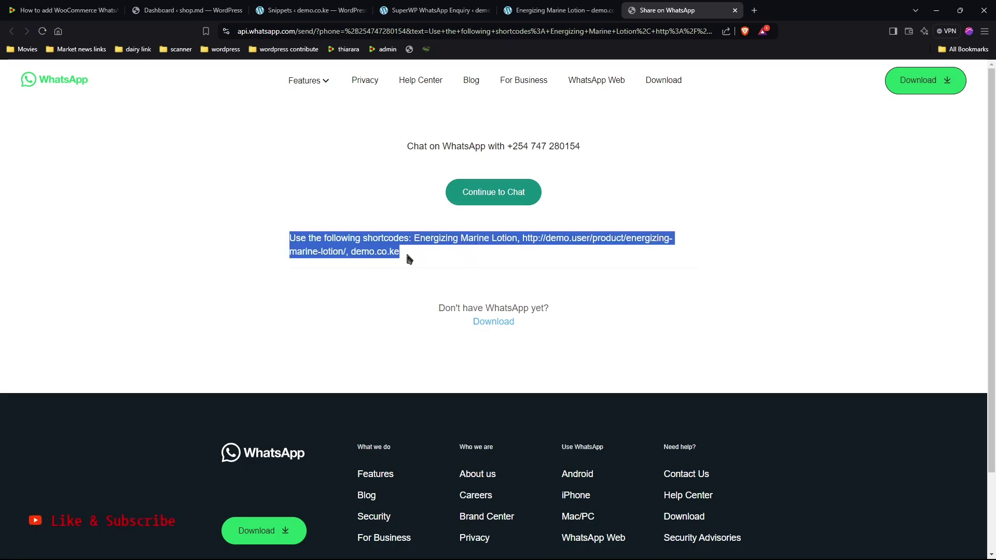
click(559, 10)
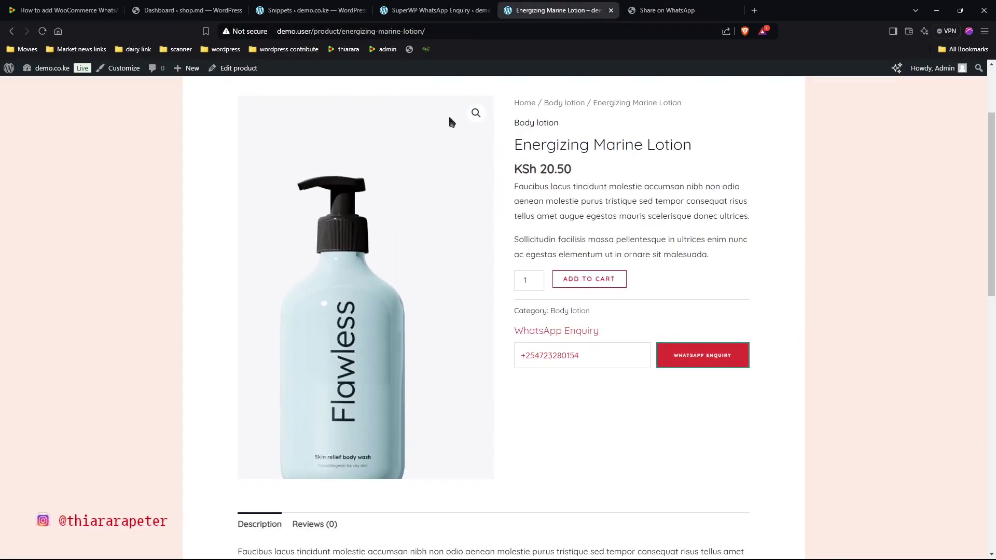
- Open the WhatsApp Enquiry settings tab and review the saved number and Custom Message
click(445, 14)
click(554, 241)
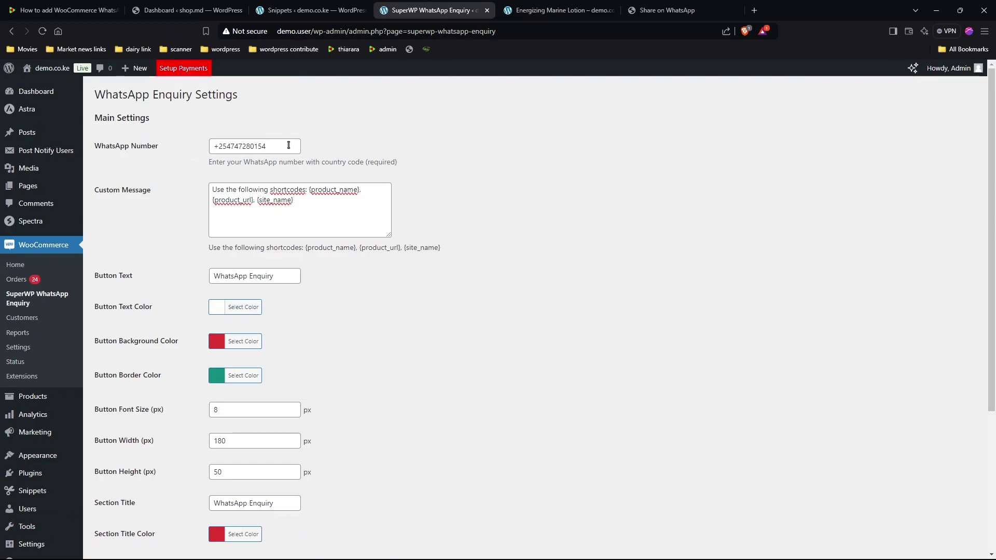
drag(288, 146, 213, 146)
click(332, 126)
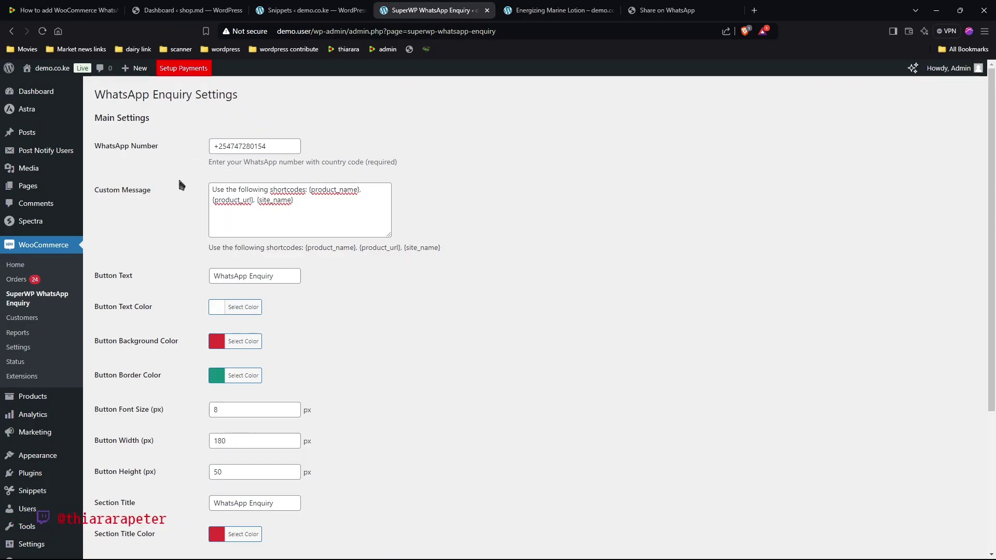
drag(95, 192, 171, 196)
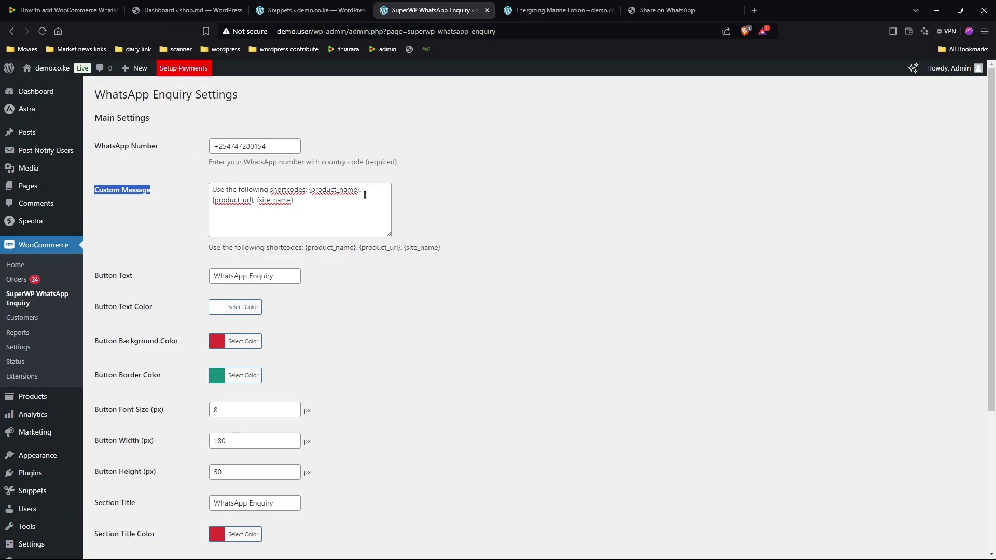
- Compare the Button Text setting against the WhatsApp share page and the product page
click(664, 11)
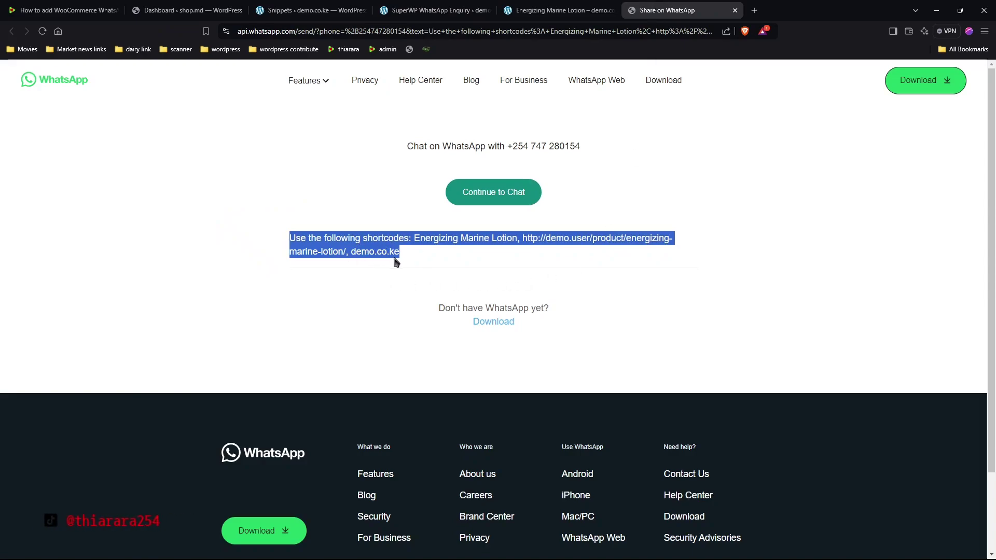
click(431, 10)
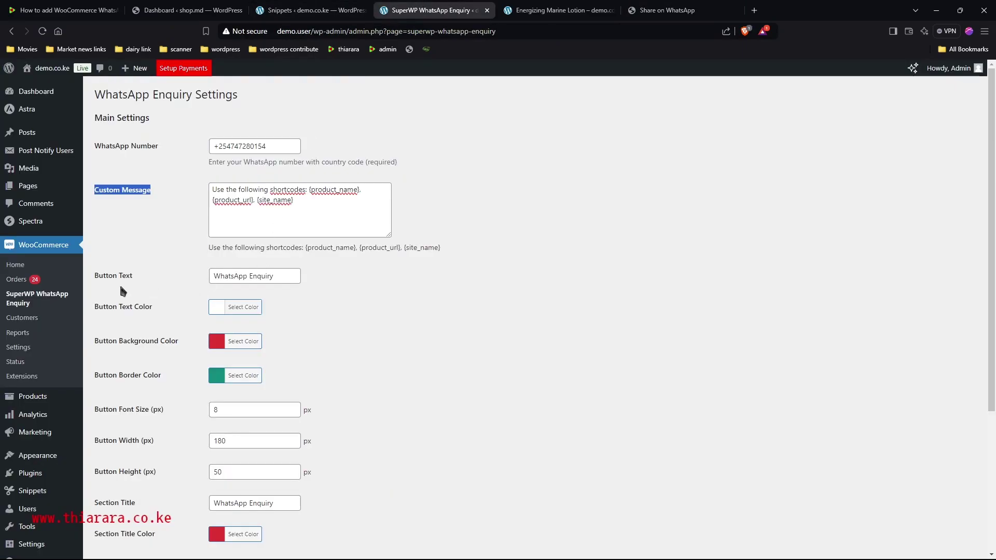
drag(133, 276, 104, 278)
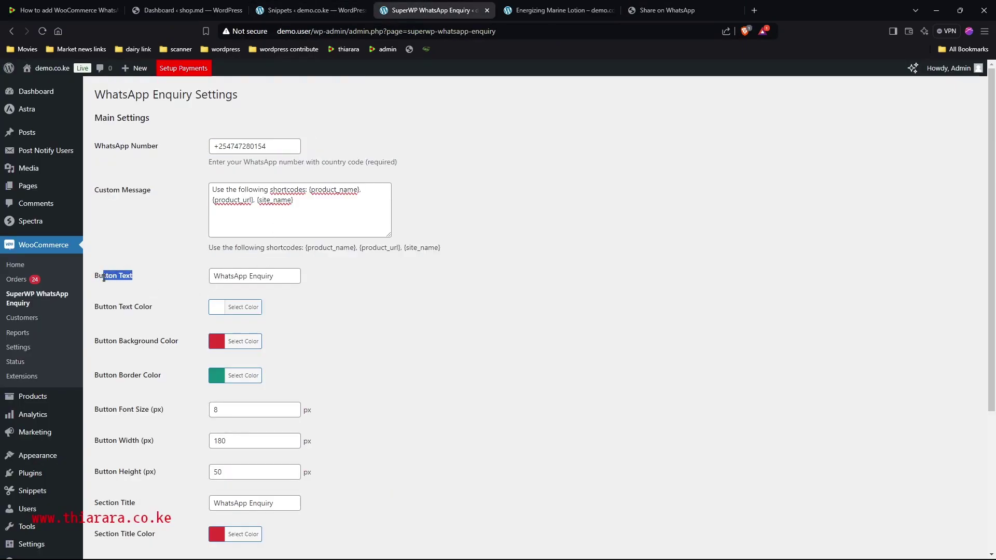
click(145, 286)
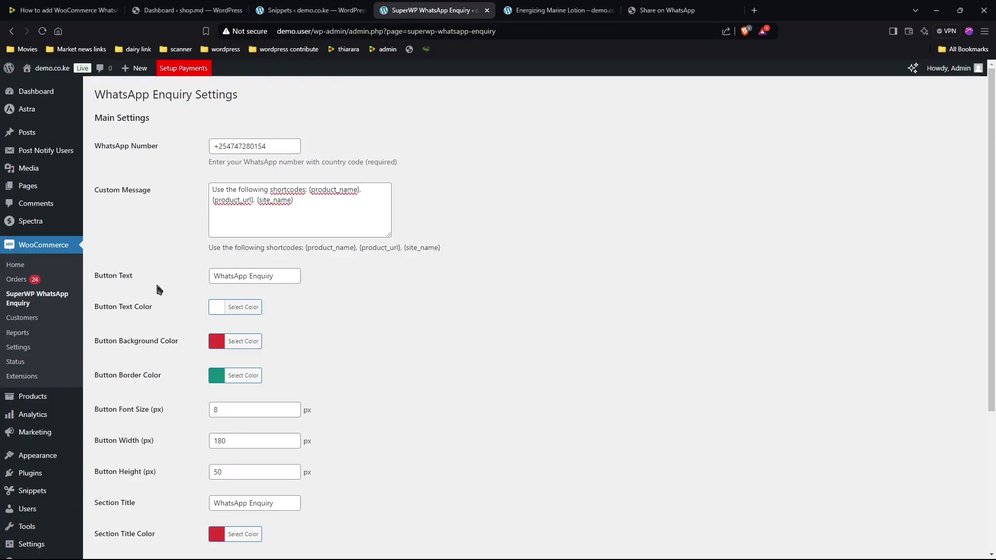
click(588, 10)
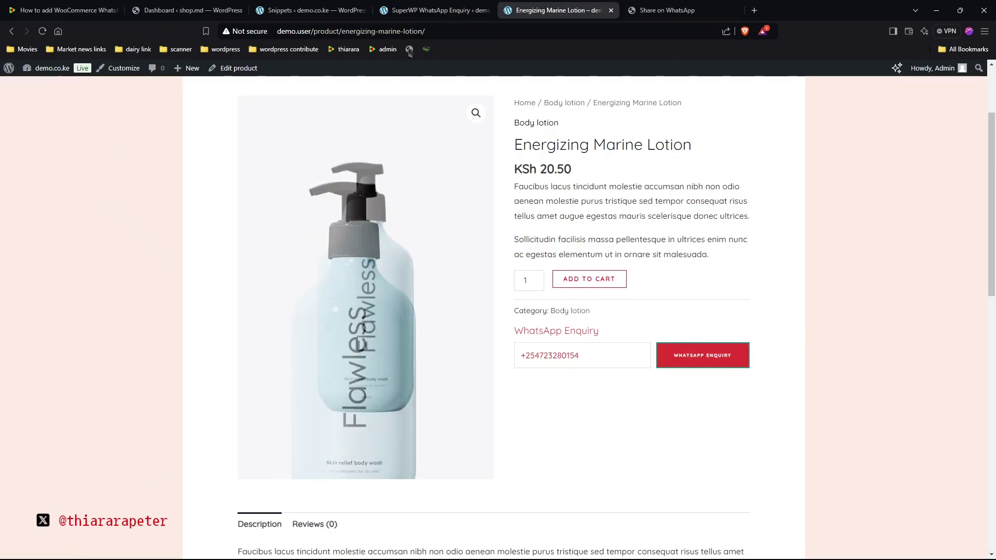
click(433, 10)
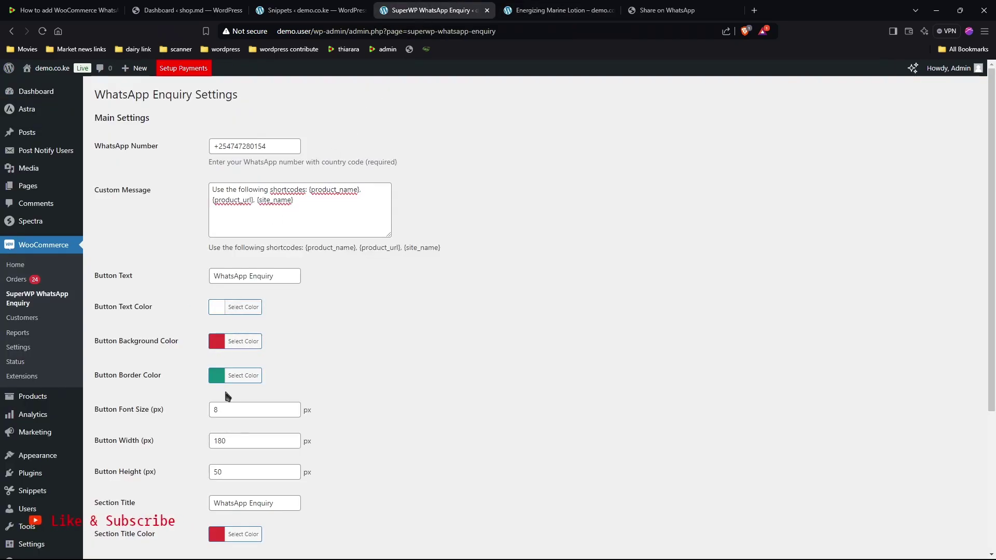
click(561, 10)
click(436, 10)
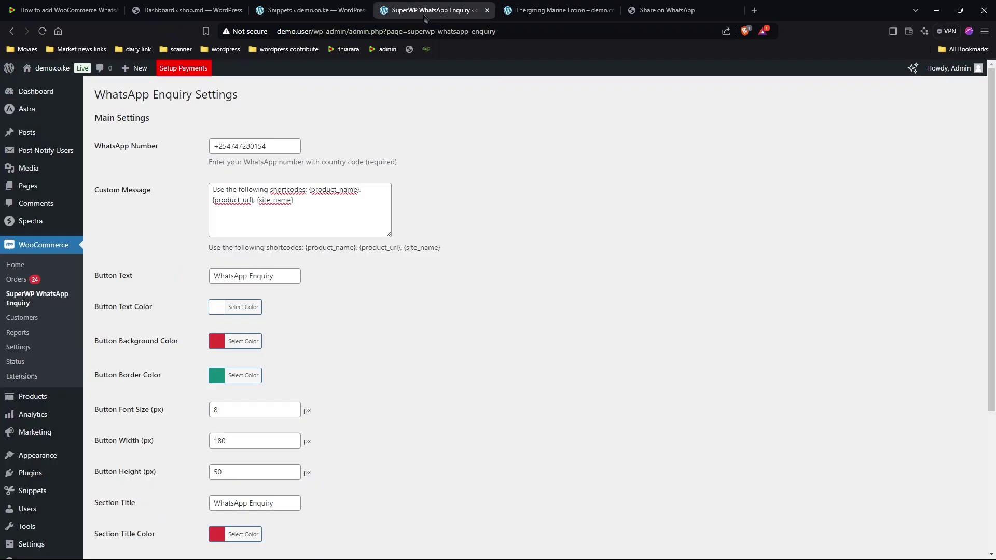
- Review the Button Font Size, Button Width, Button Height and Section Title settings
scroll(240, 345, down, 3)
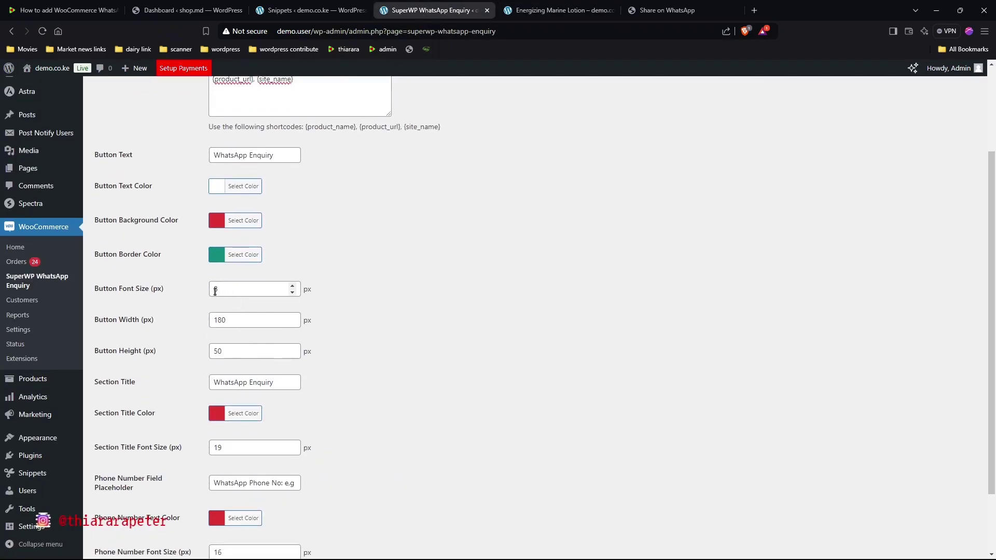
drag(169, 288, 133, 288)
drag(155, 320, 119, 320)
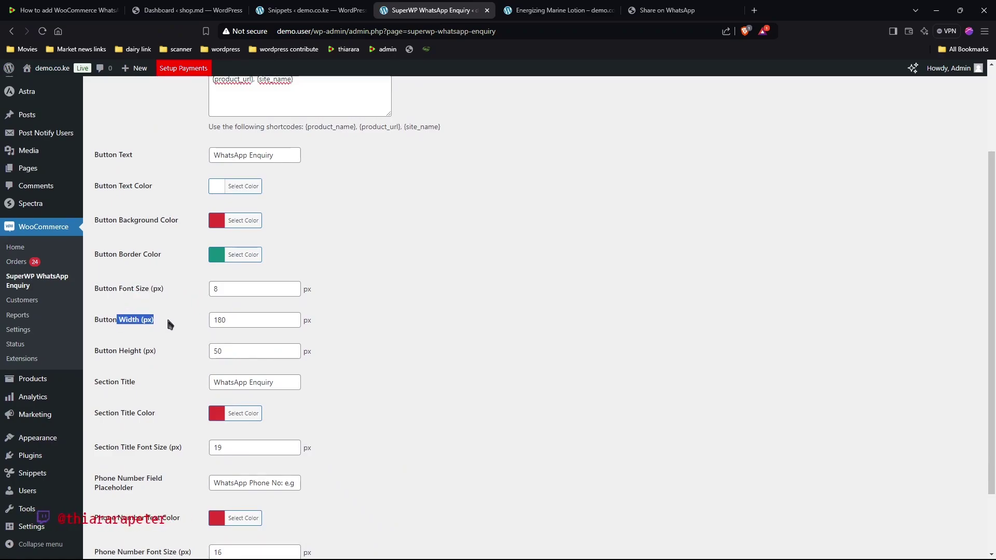
drag(155, 320, 103, 320)
drag(155, 351, 117, 351)
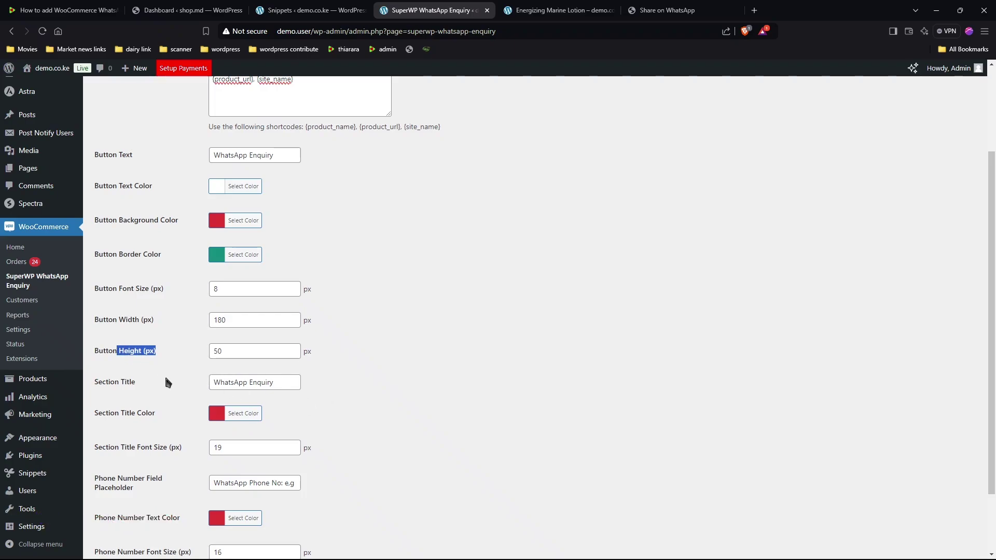
drag(140, 385, 93, 382)
click(290, 382)
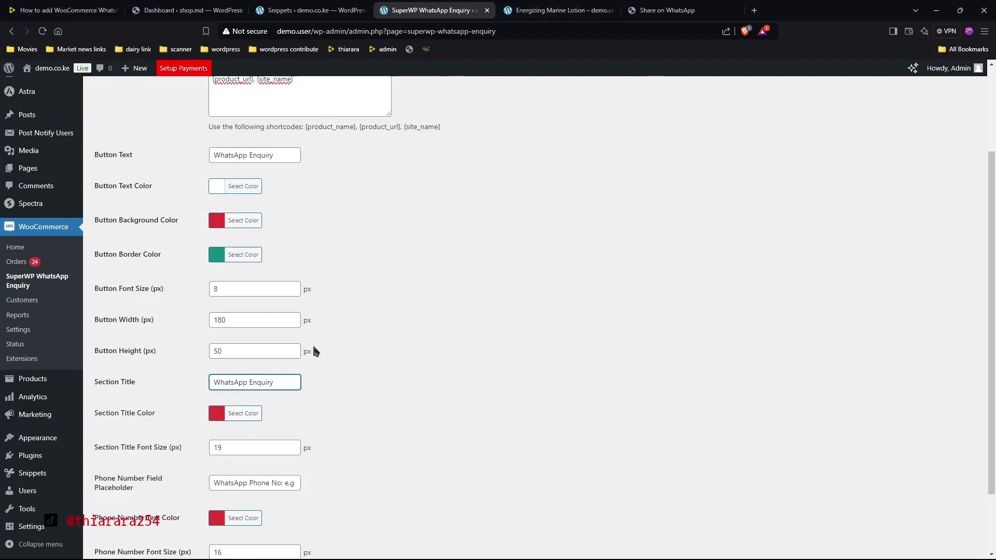
- Compare the product's WhatsApp Enquiry heading, then review Section Title Color and the phone placeholder setting
click(560, 9)
drag(602, 332, 508, 326)
click(589, 326)
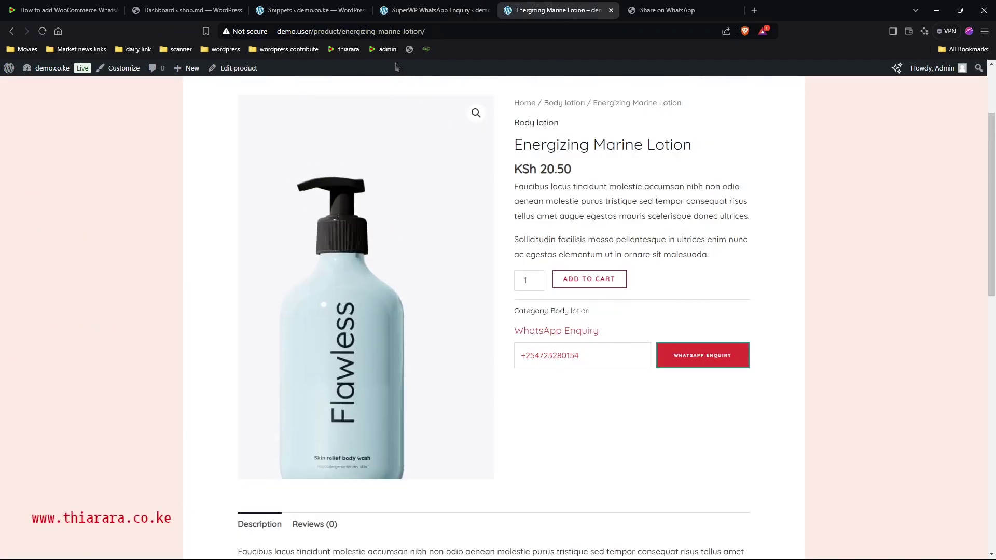
click(410, 10)
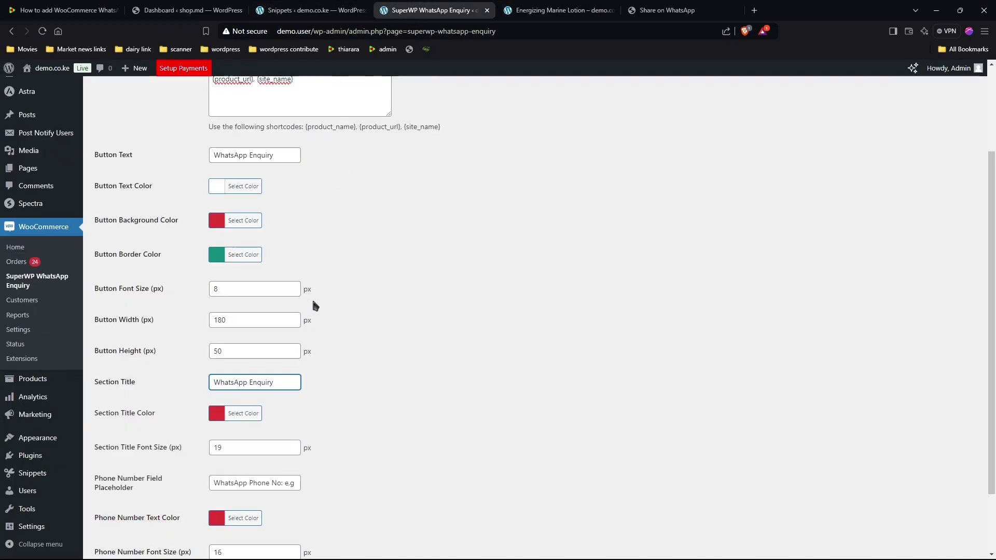
scroll(313, 296, down, 2)
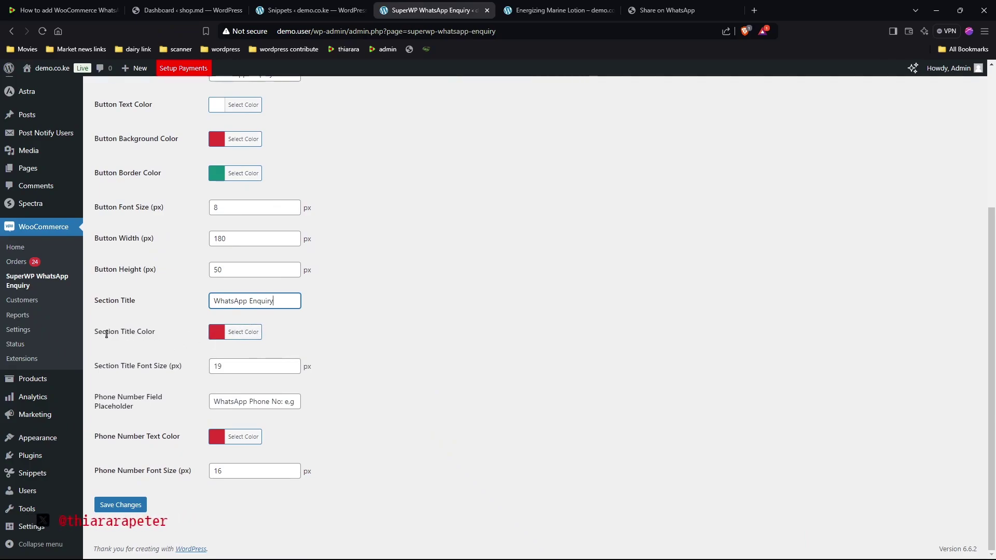
drag(96, 332, 150, 331)
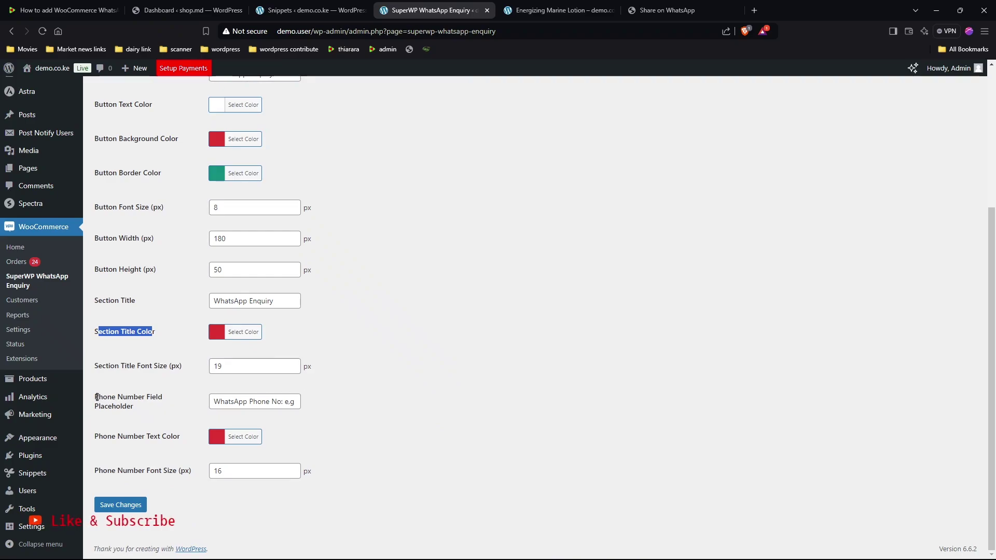
drag(97, 397, 132, 408)
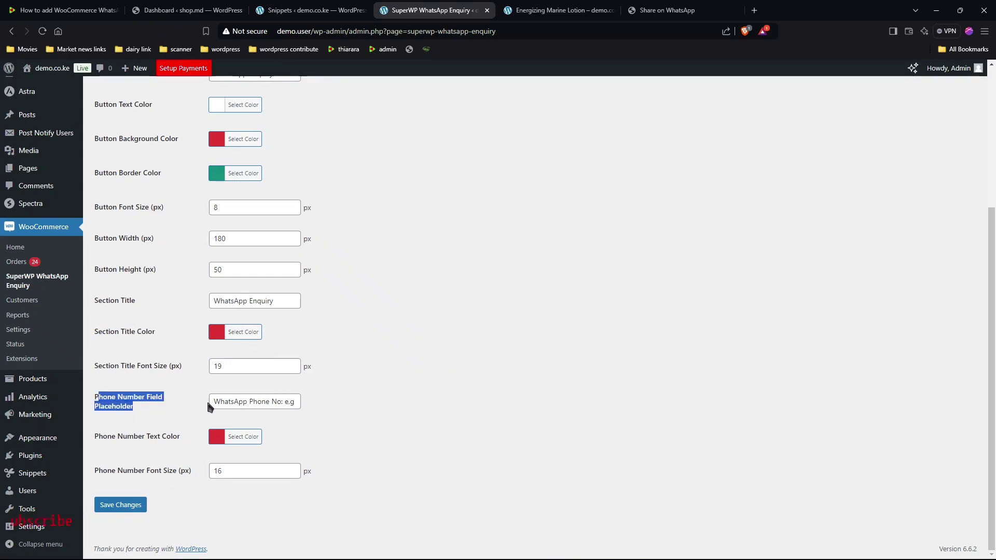
- Delete the phone number on the product page to reveal the field's placeholder
click(555, 10)
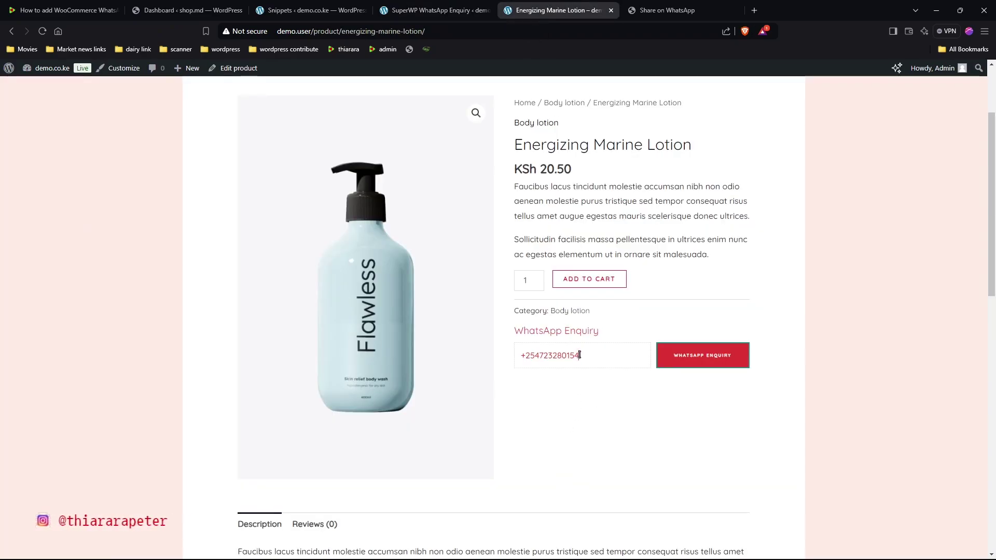
drag(577, 356, 467, 350)
key(BackSpace)
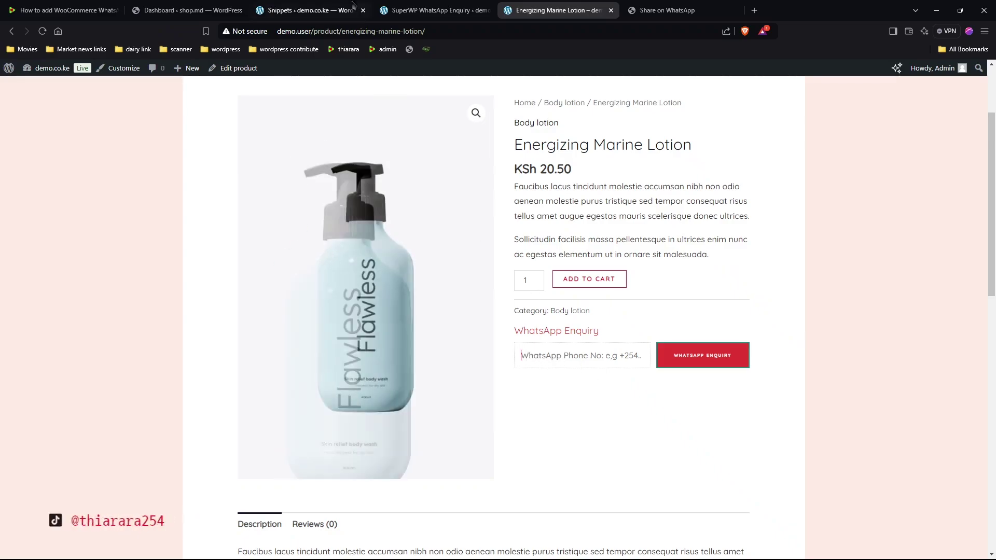
- Back in the settings, review the phone number text colour and 16 px font size
click(395, 13)
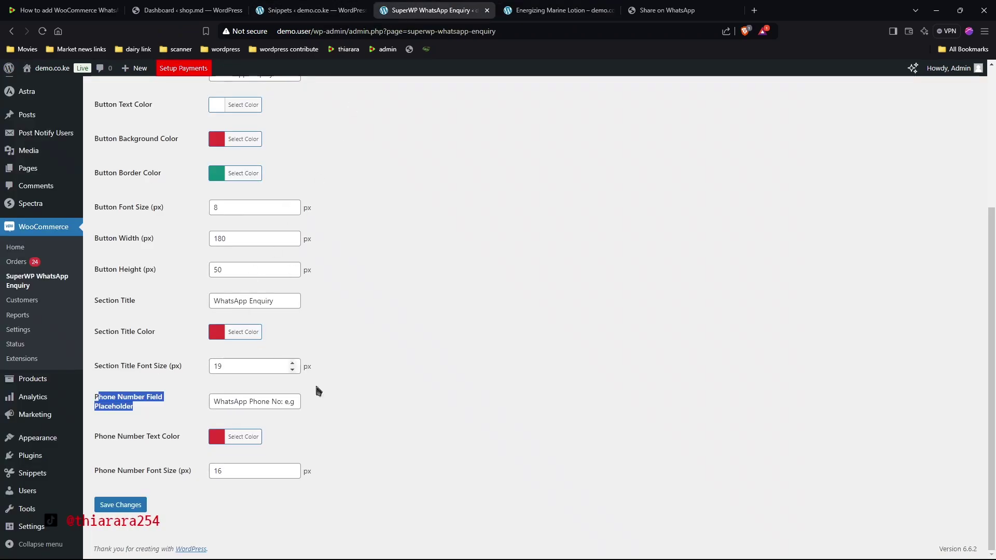
click(302, 378)
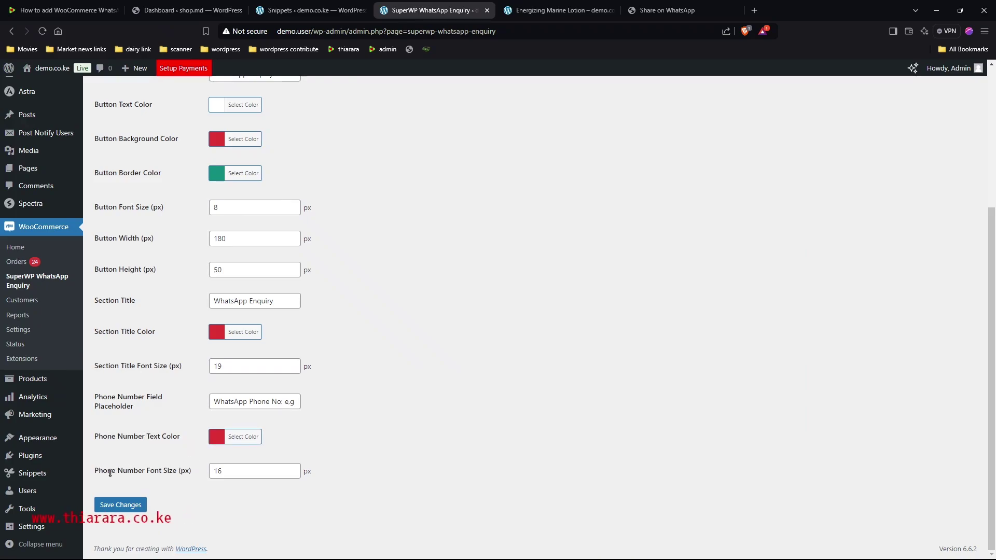
drag(94, 435, 175, 438)
drag(99, 470, 228, 466)
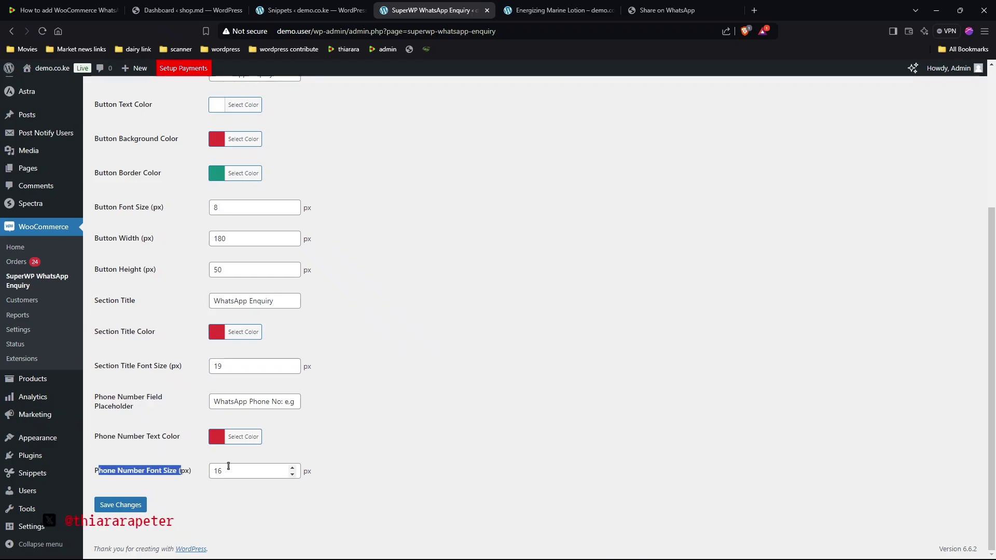
click(226, 470)
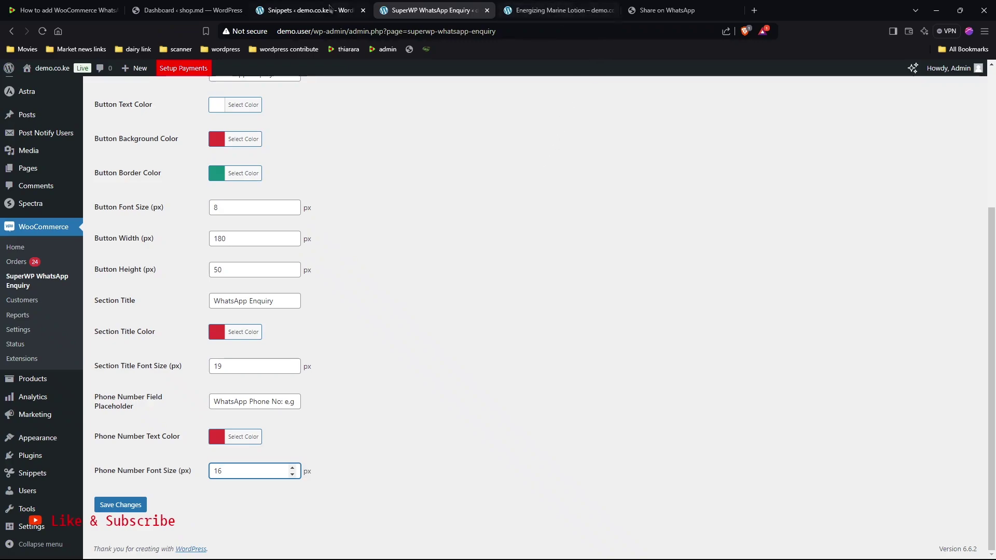
- Open the shop.md site's Add New Plugin page in a new tab
click(306, 10)
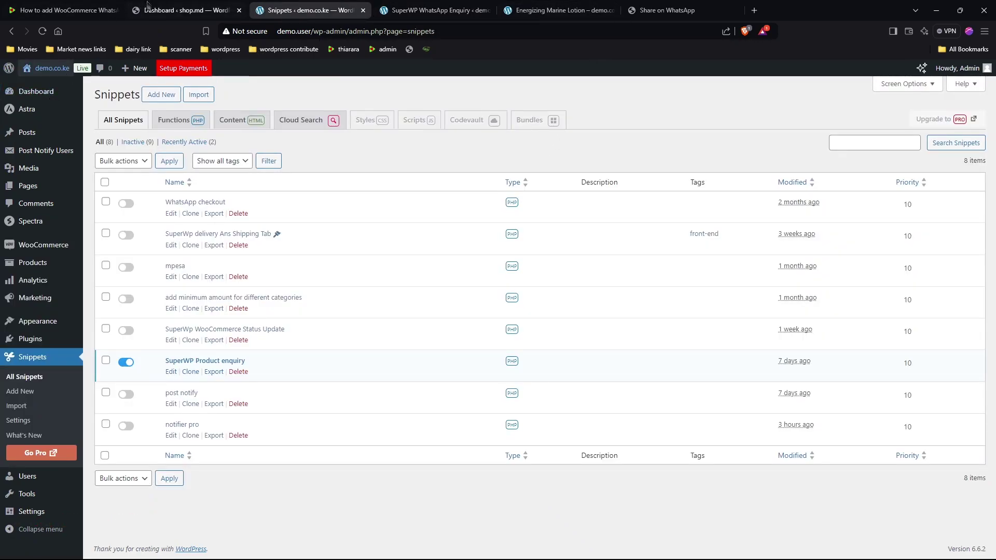
click(171, 10)
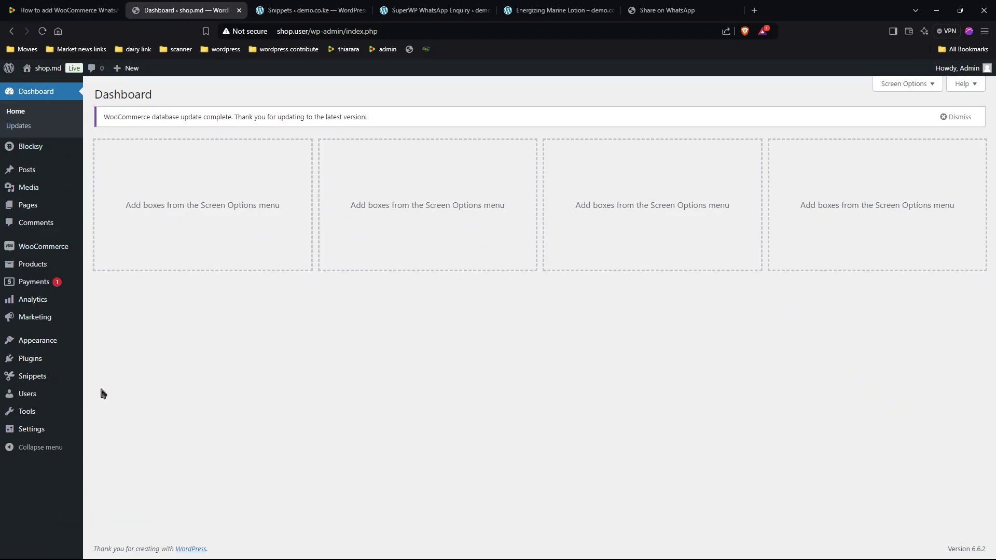
mouse_move(23, 379)
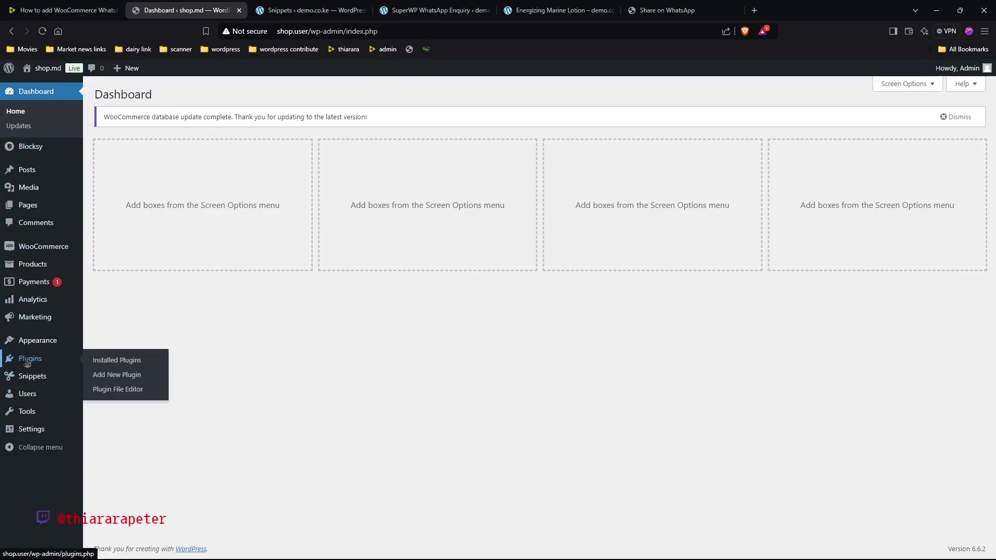
right_click(115, 379)
click(145, 384)
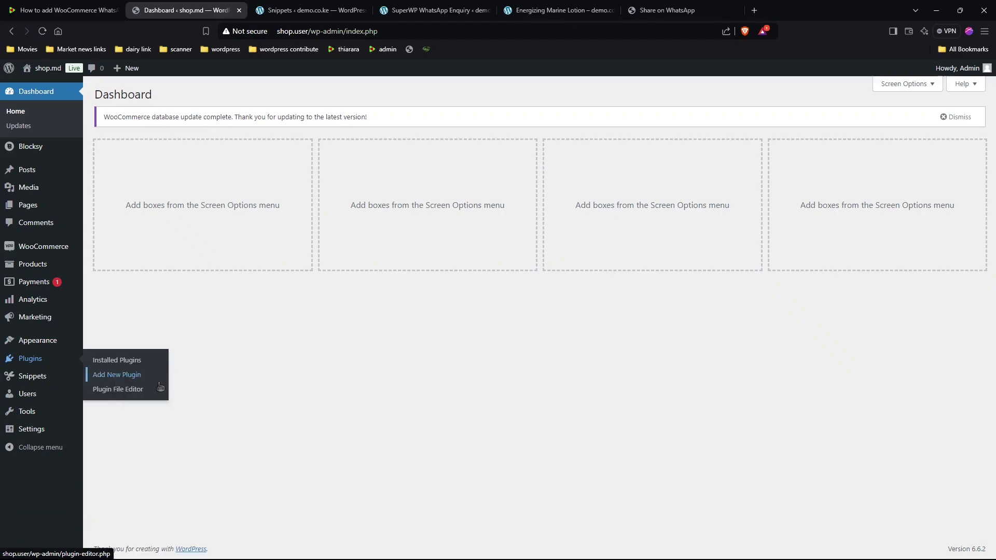
click(308, 7)
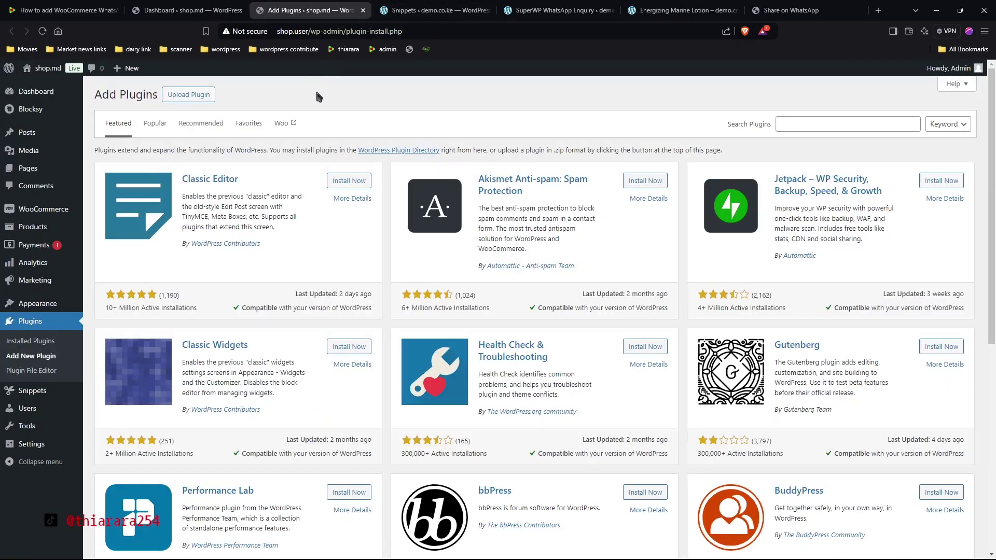
- Search plugins for 'code snippet' and locate the already active Code Snippets plugin
click(191, 96)
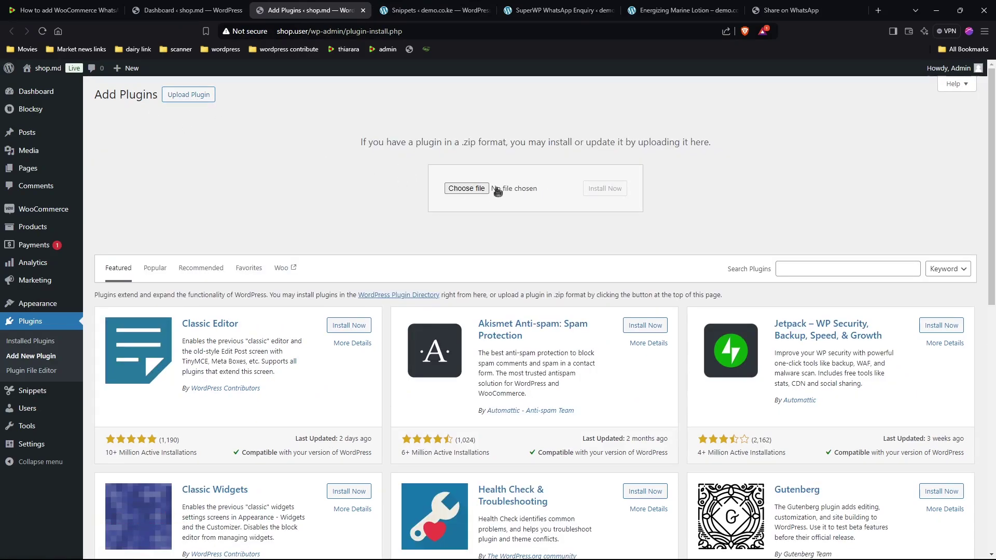
click(820, 267)
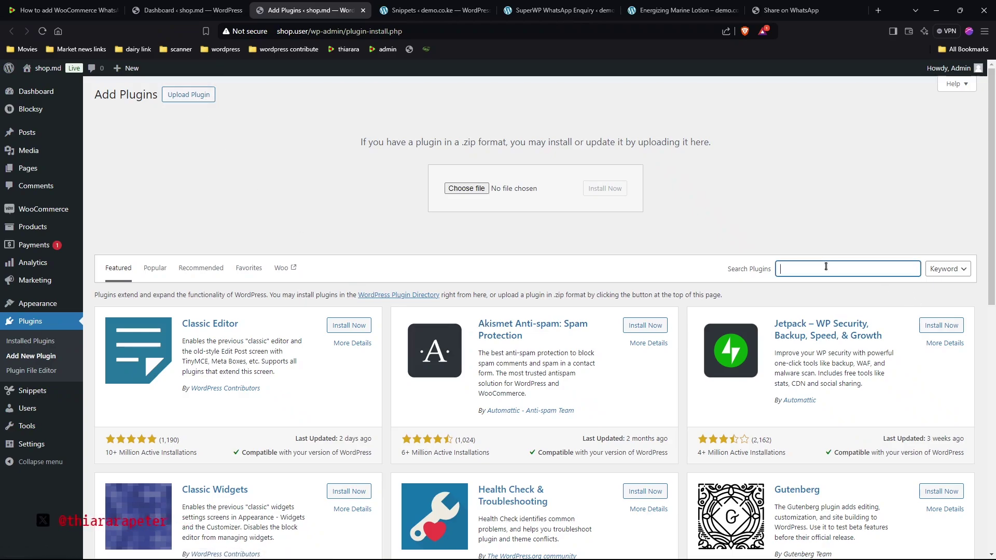
text(code snippet)
drag(477, 325, 550, 322)
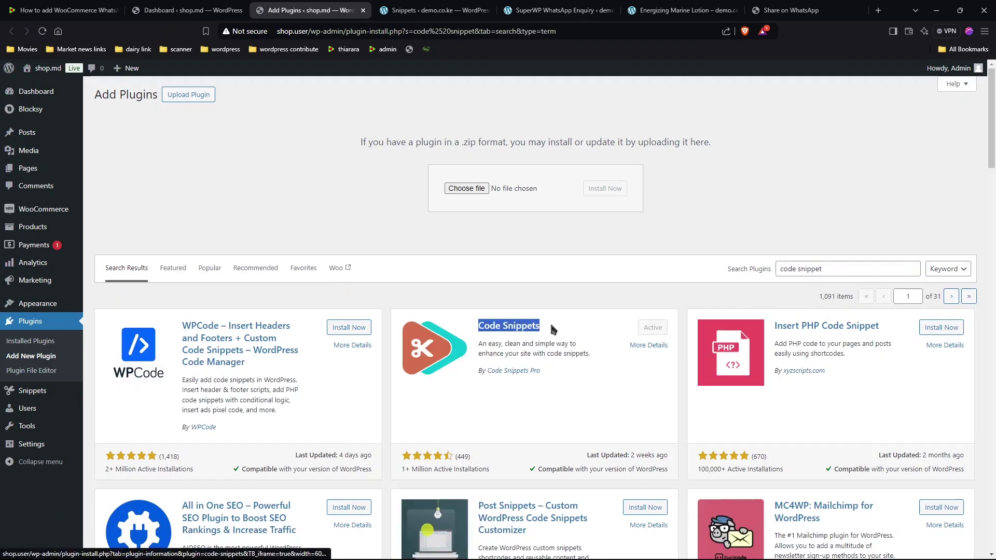
drag(476, 371, 549, 369)
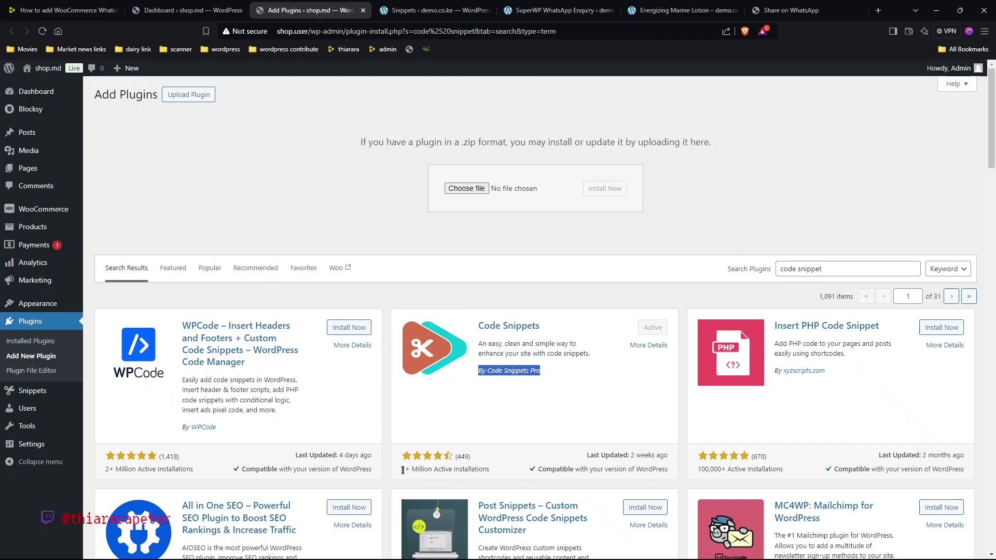
click(486, 466)
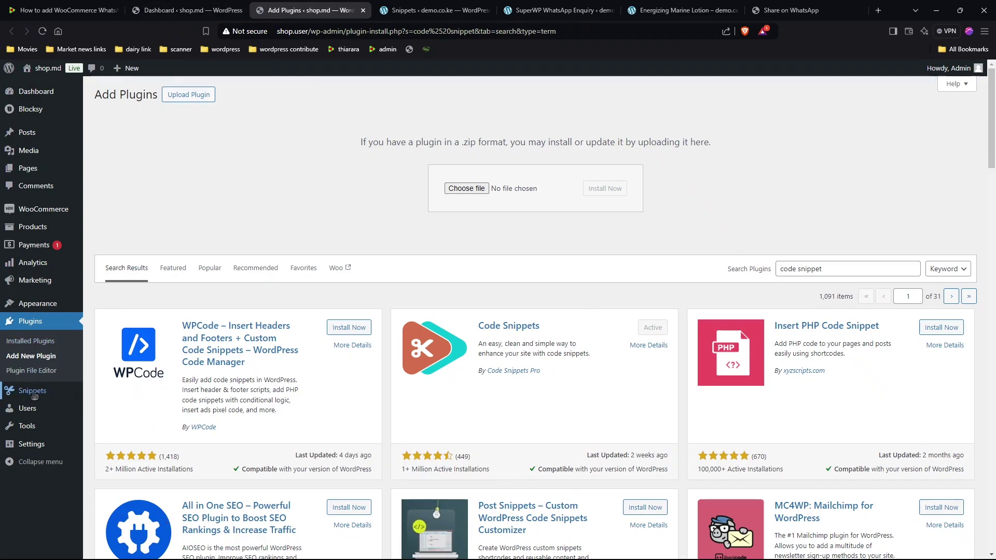
- Add a new snippet titled 'WhatsApp enquiry' and place the cursor in its code editor
mouse_move(32, 394)
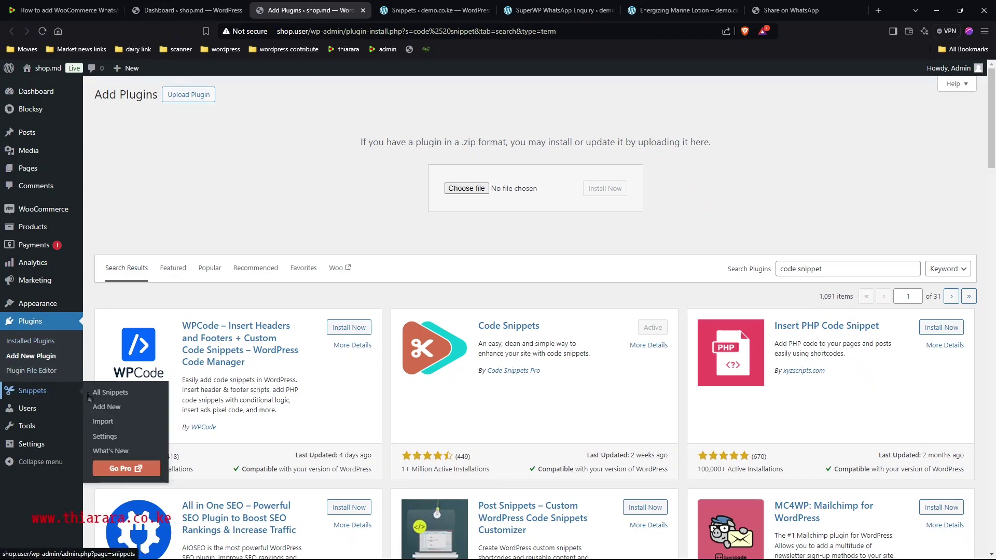
click(106, 408)
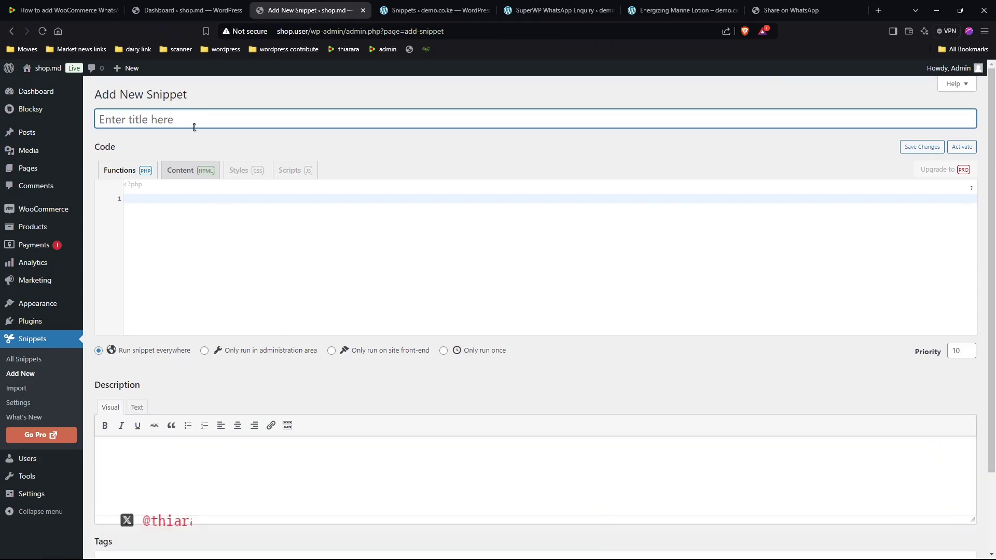
text(WhatsApp enquiry)
click(204, 234)
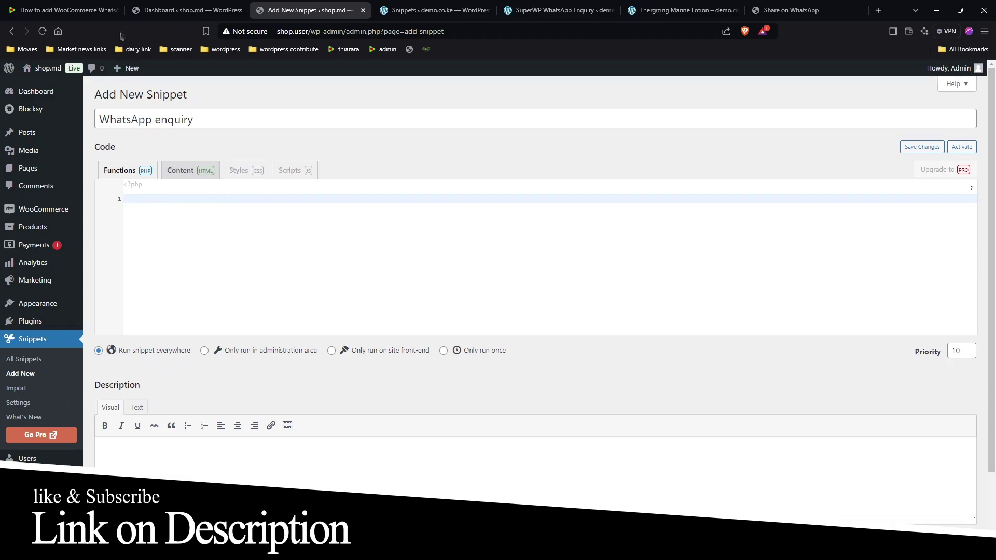
click(63, 10)
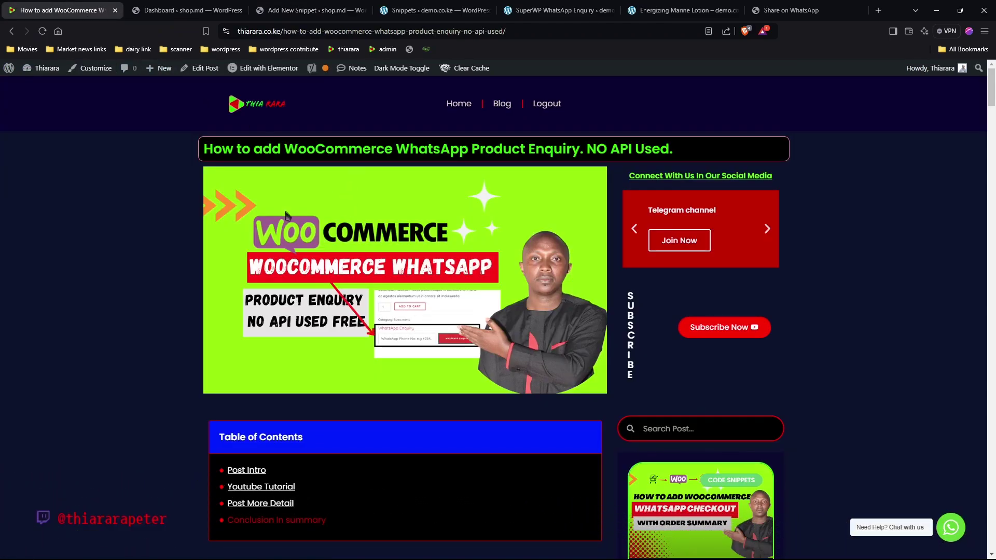
- Copy the full SuperWP WhatsApp Product Enquiry code, version 1.0.2, from the blog's code block
scroll(290, 217, down, 12)
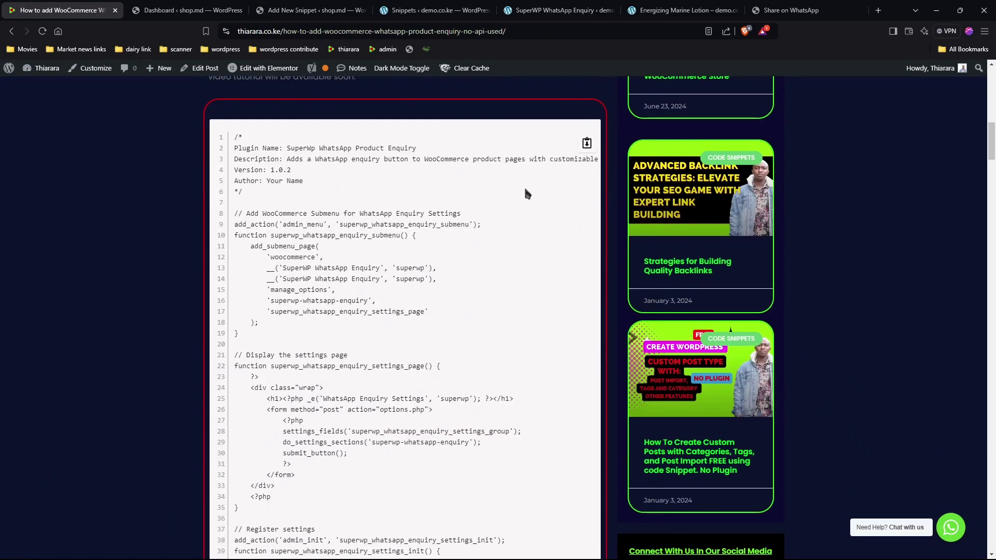
drag(292, 170, 275, 171)
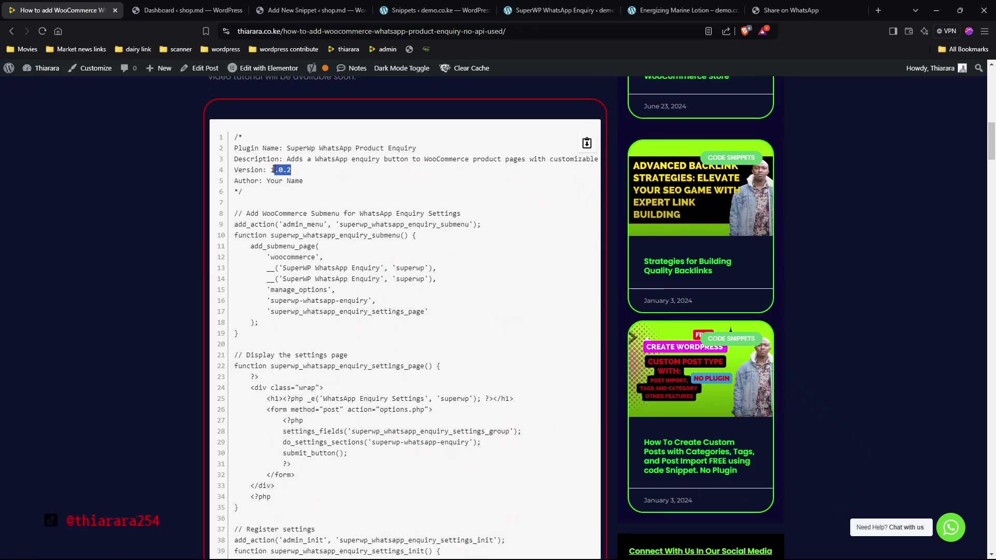
click(319, 184)
drag(296, 172, 283, 169)
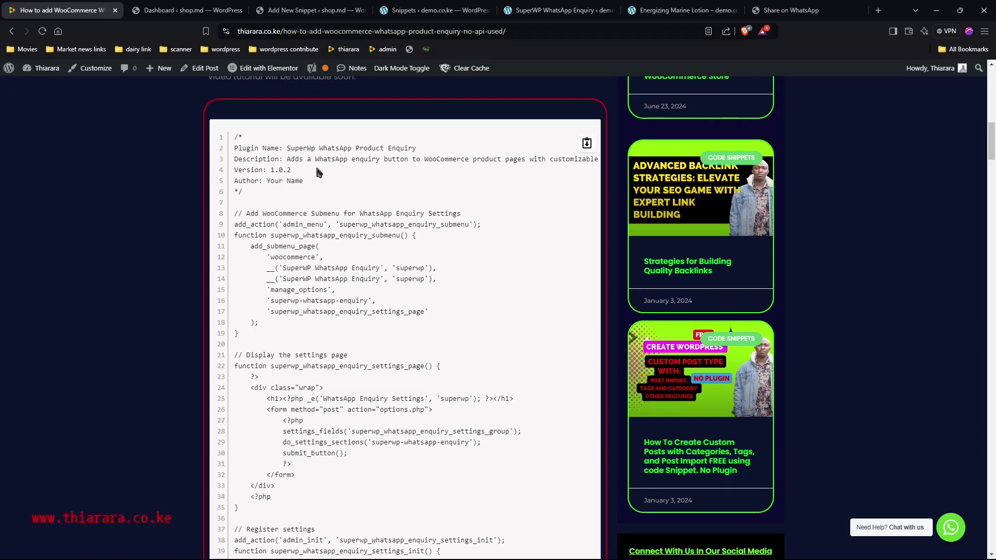
drag(281, 173, 267, 178)
click(296, 176)
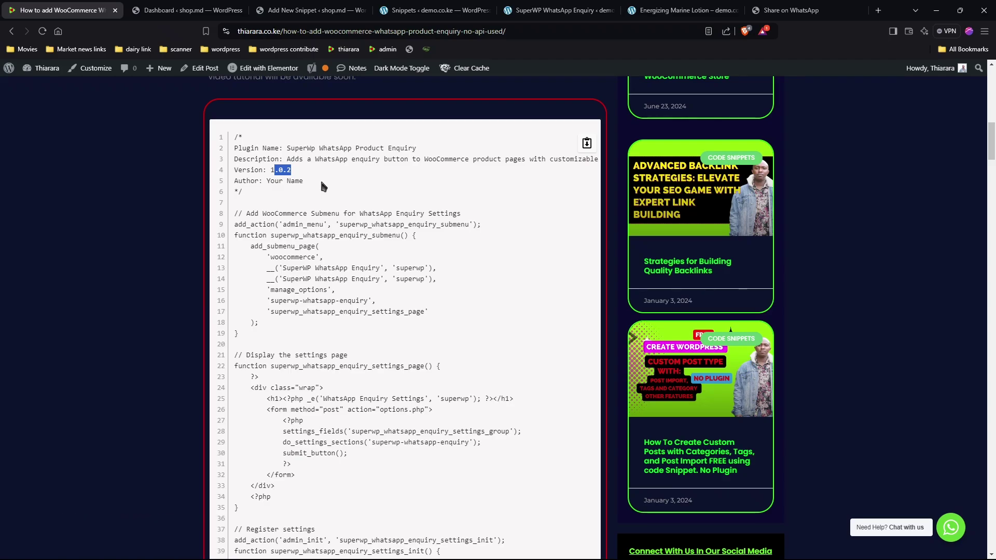
click(298, 172)
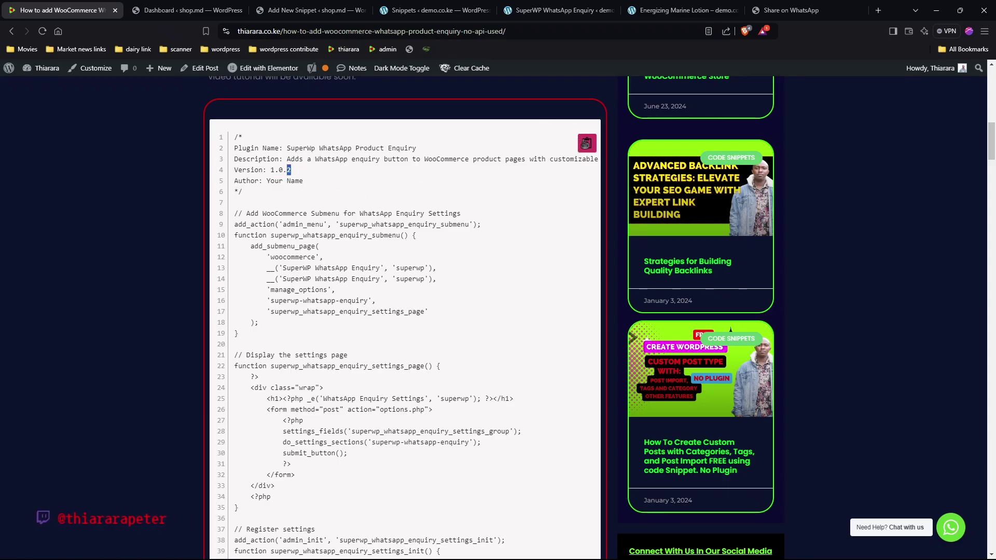
click(586, 145)
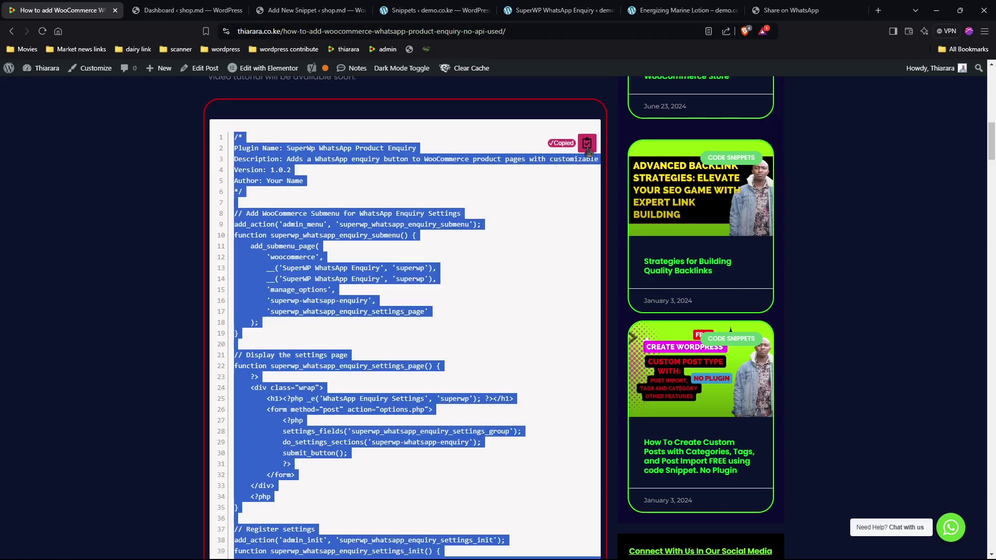
scroll(415, 322, down, 15)
scroll(415, 321, up, 20)
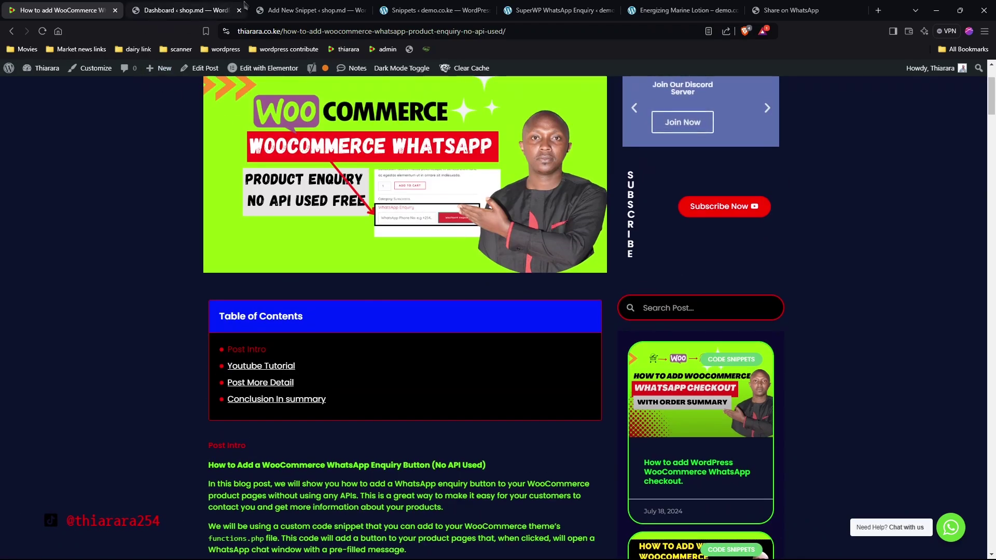
click(272, 10)
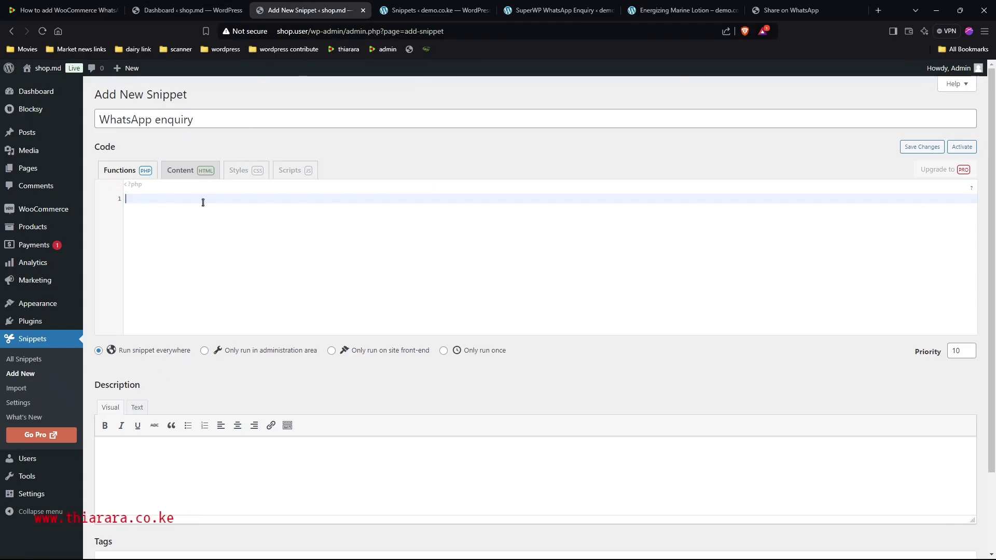
- Paste the copied code into the WhatsApp enquiry snippet, then save and activate it
key(ctrl+v)
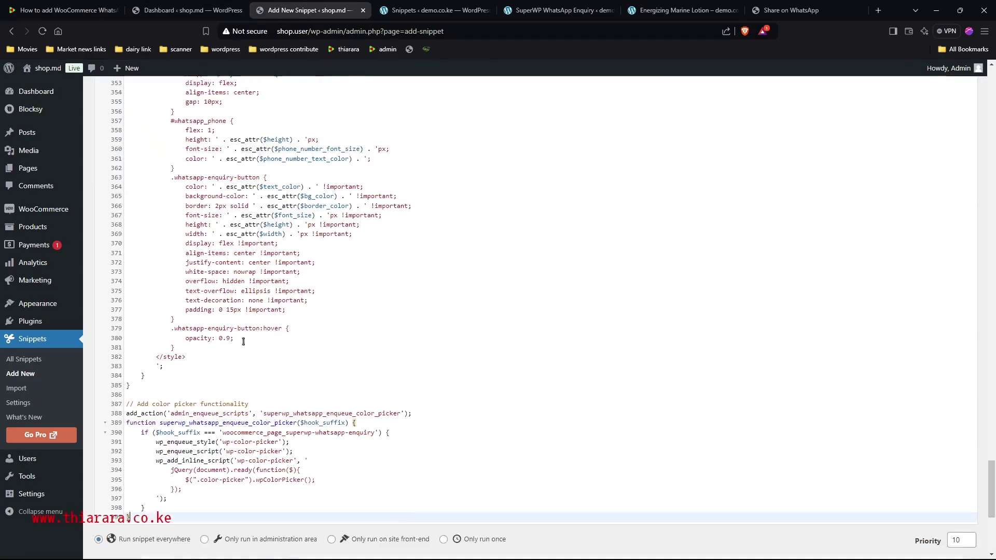
scroll(202, 450, down, 7)
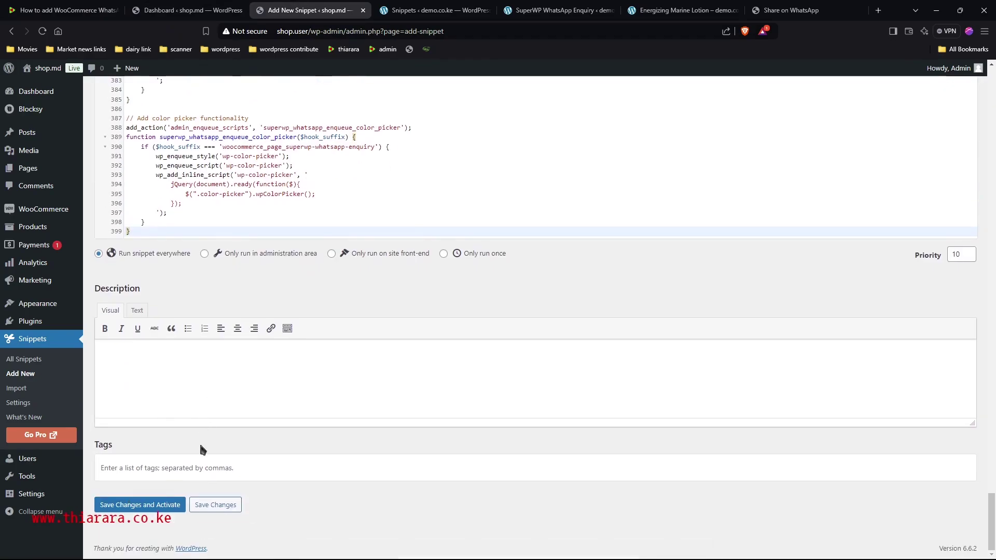
click(175, 508)
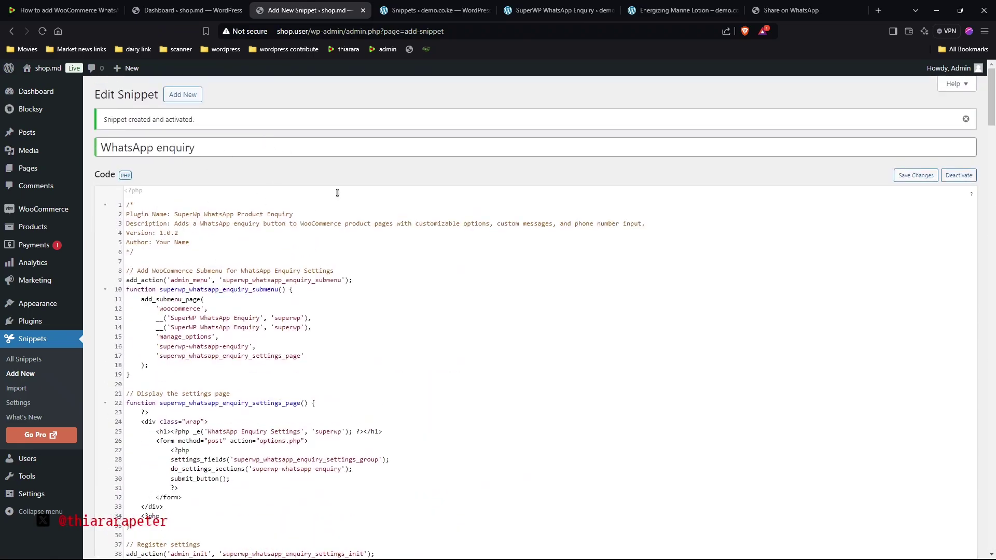
- Reload the dashboard and open WooCommerce > SuperWP WhatsApp Enquiry settings
click(221, 6)
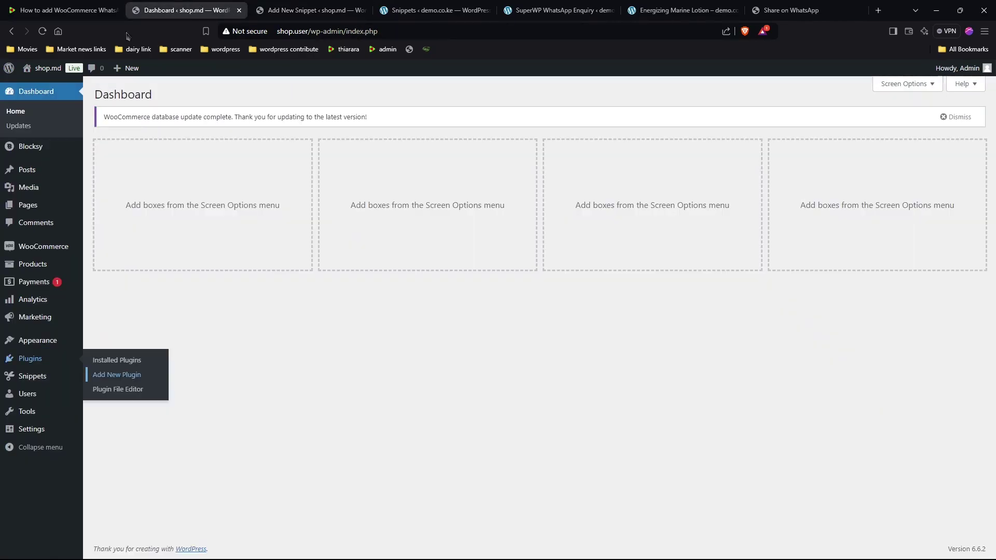
click(42, 31)
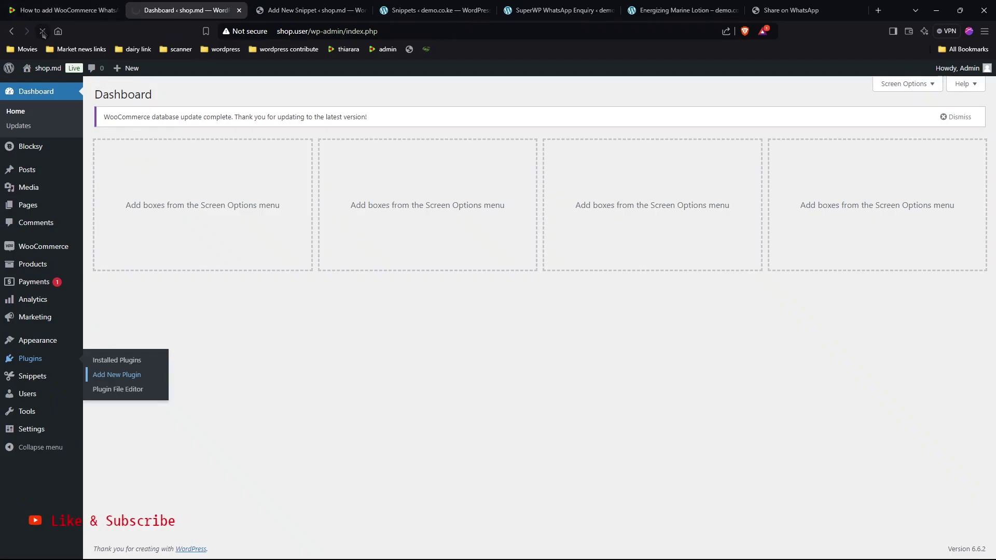
mouse_move(30, 249)
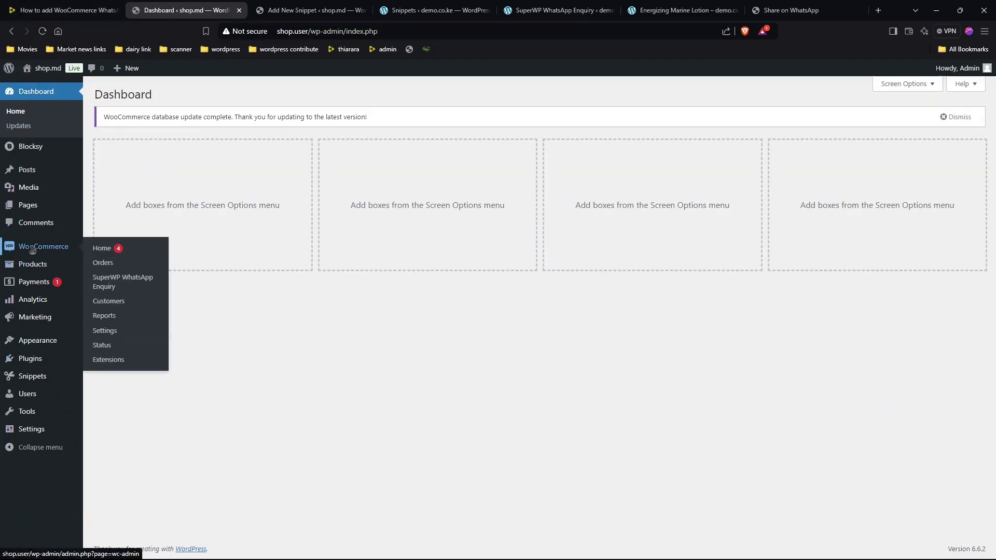
click(108, 289)
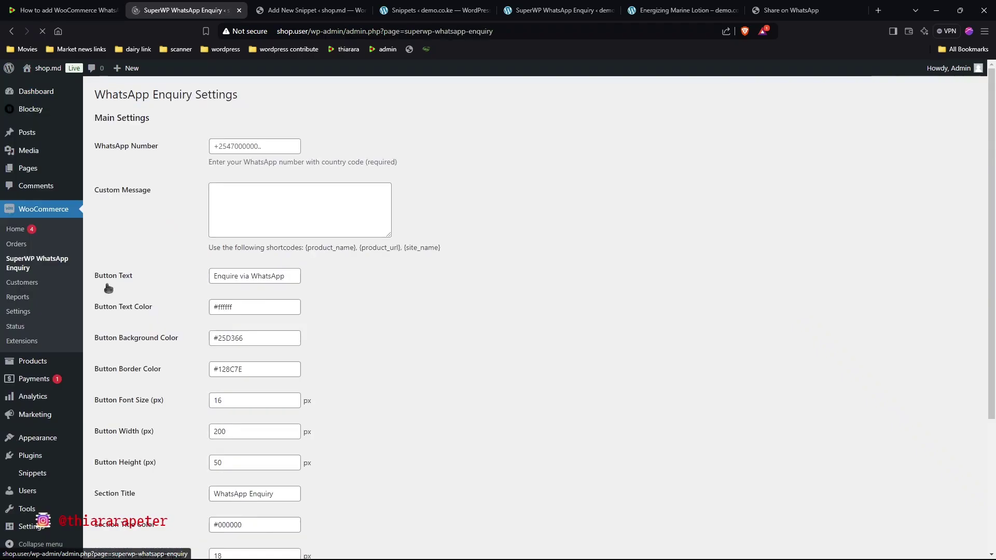
- Review the custom message's {product_name}, {product_url} and {site_name} shortcodes against the WhatsApp share page
click(240, 201)
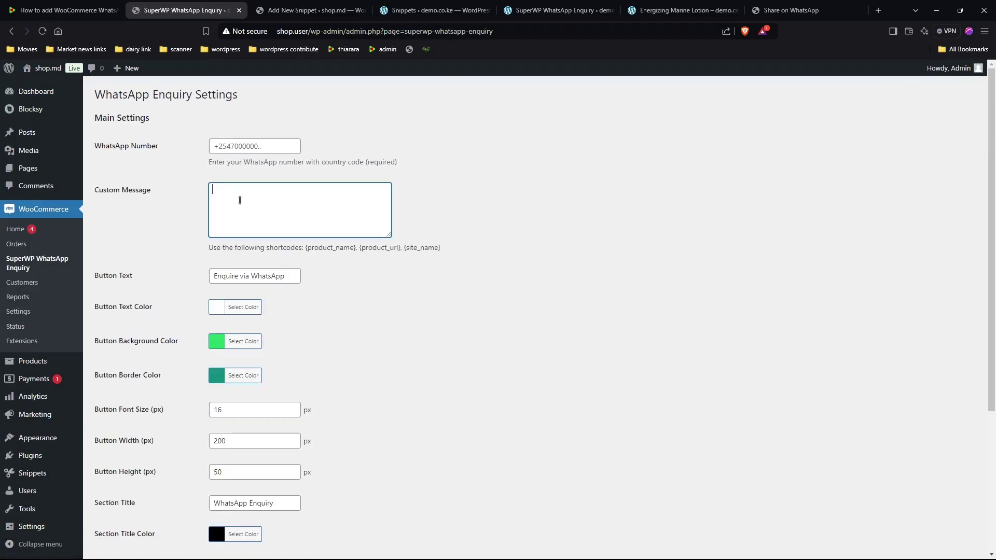
scroll(241, 228, down, 4)
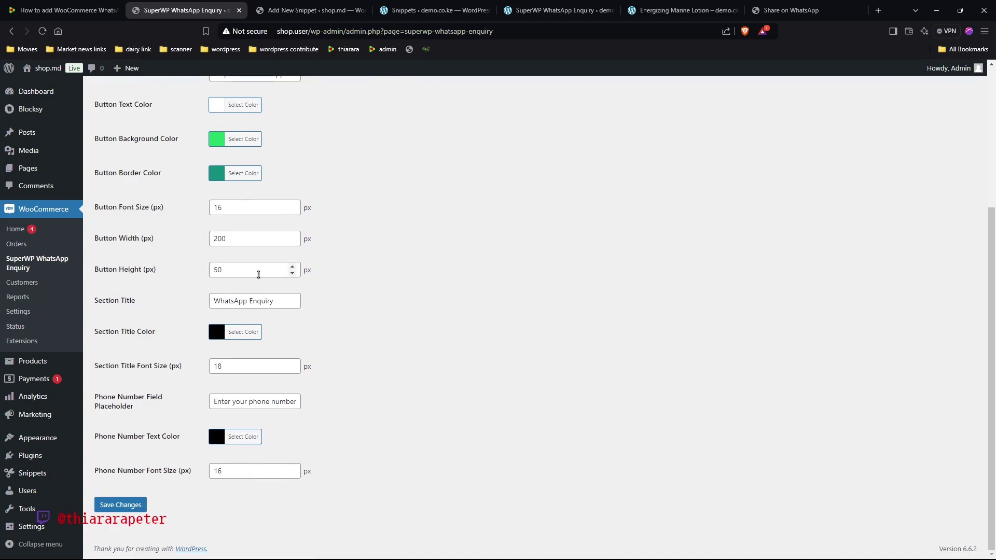
scroll(249, 267, up, 4)
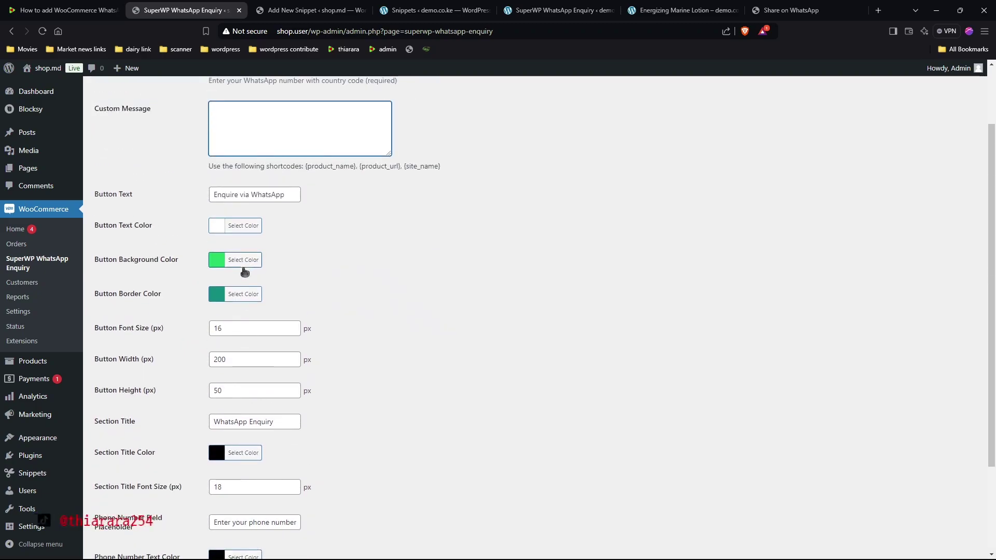
scroll(275, 220, down, 2)
scroll(280, 224, up, 2)
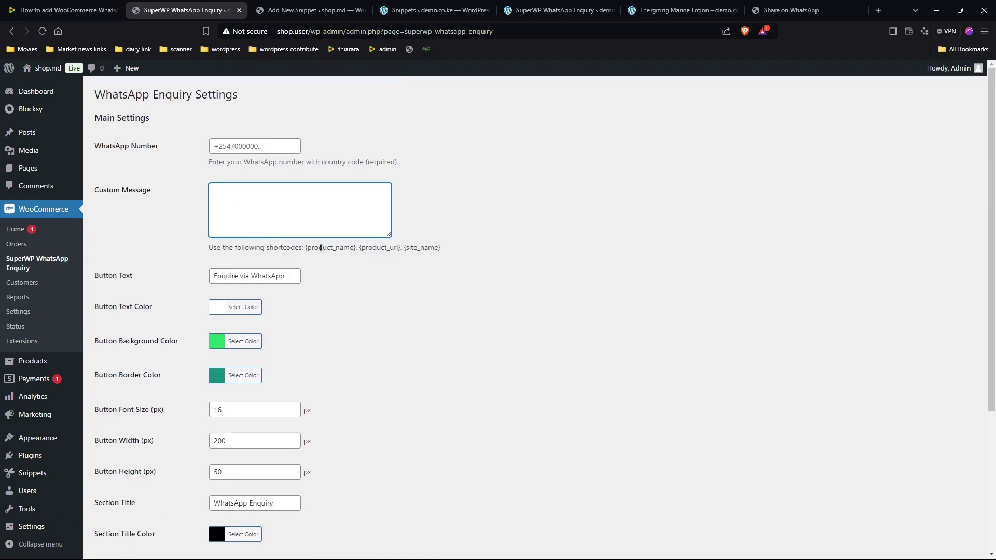
drag(305, 247, 336, 249)
drag(402, 247, 377, 247)
drag(440, 248, 406, 248)
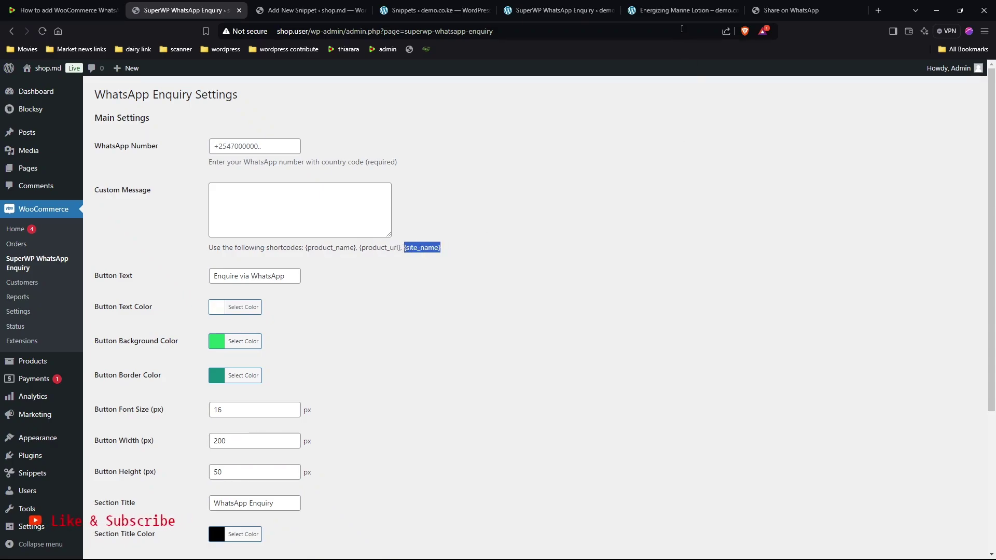
click(788, 9)
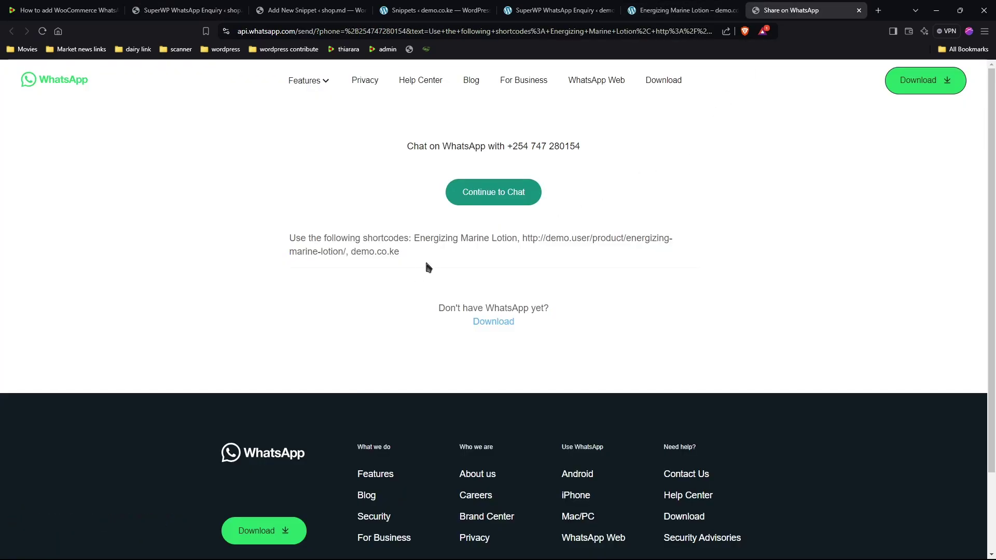
- Highlight the Energizing Marine Lotion details, product link and demo.co.ke in the prefilled WhatsApp message
drag(412, 238, 482, 257)
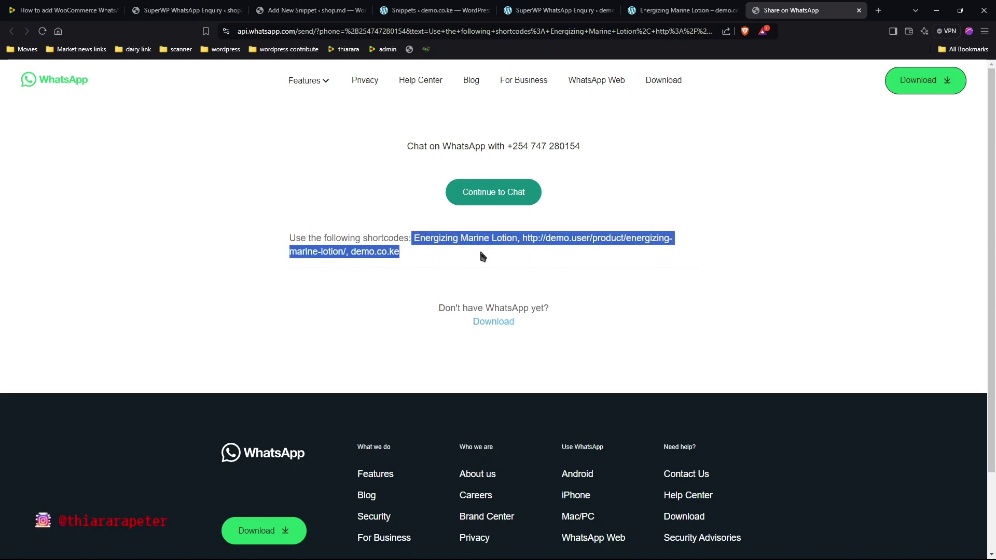
click(407, 254)
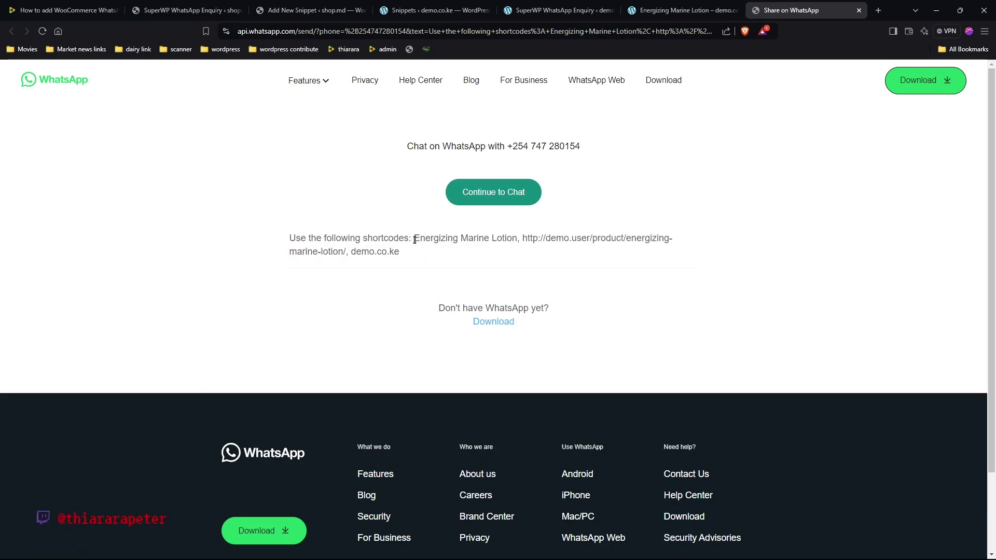
drag(414, 238, 432, 256)
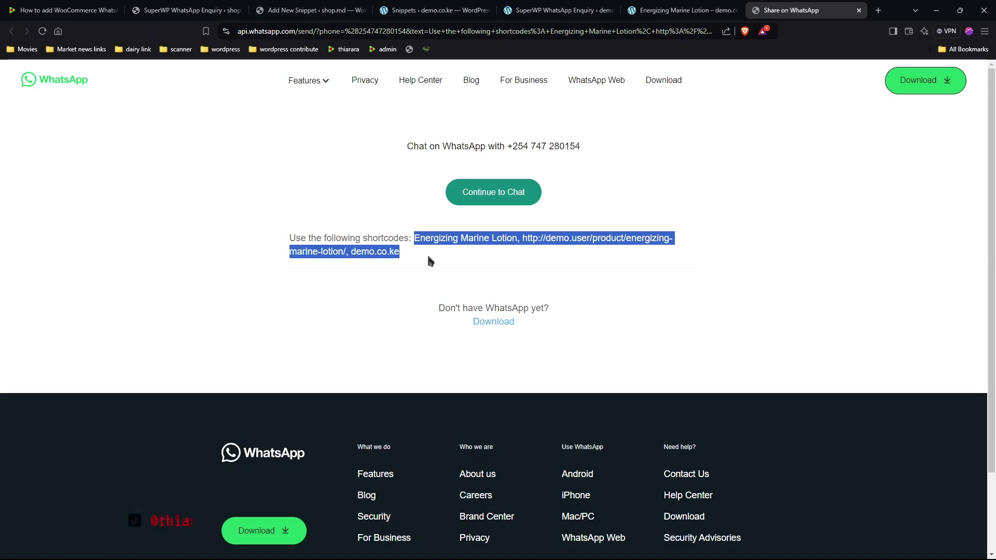